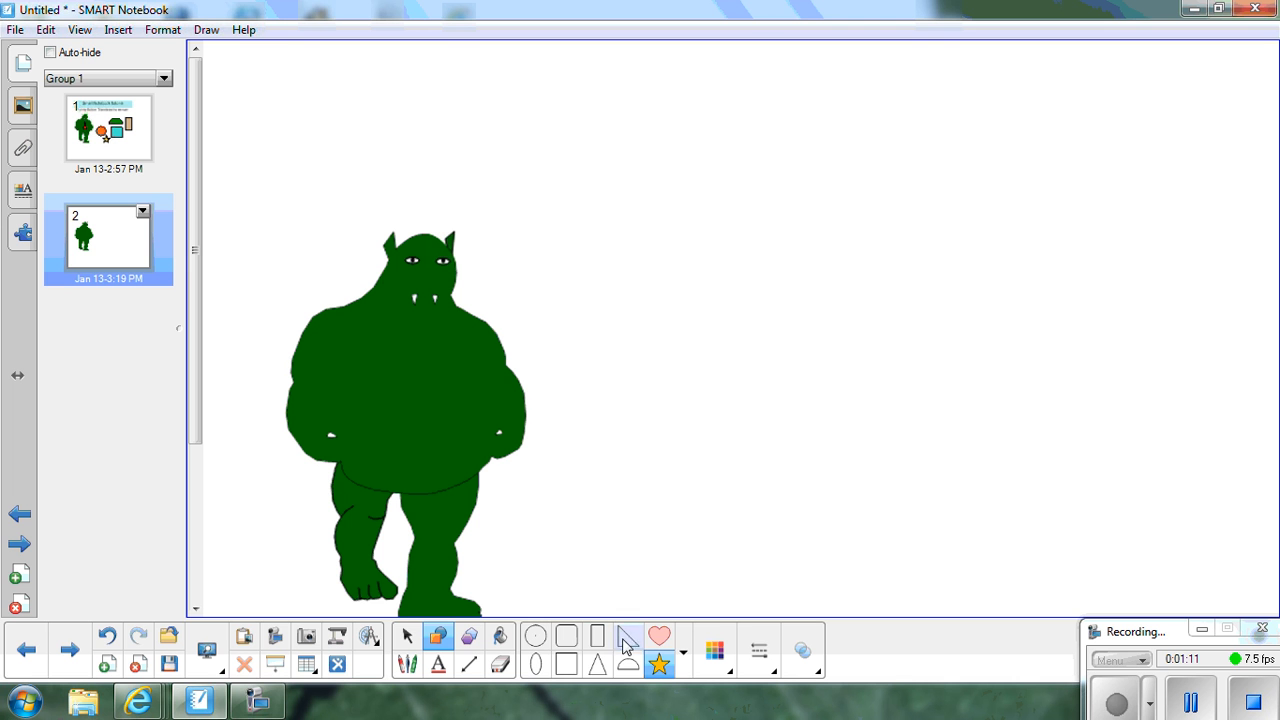
- Draw an isosceles triangle on the green ogre's belly and fill it with red
left_click(597, 664)
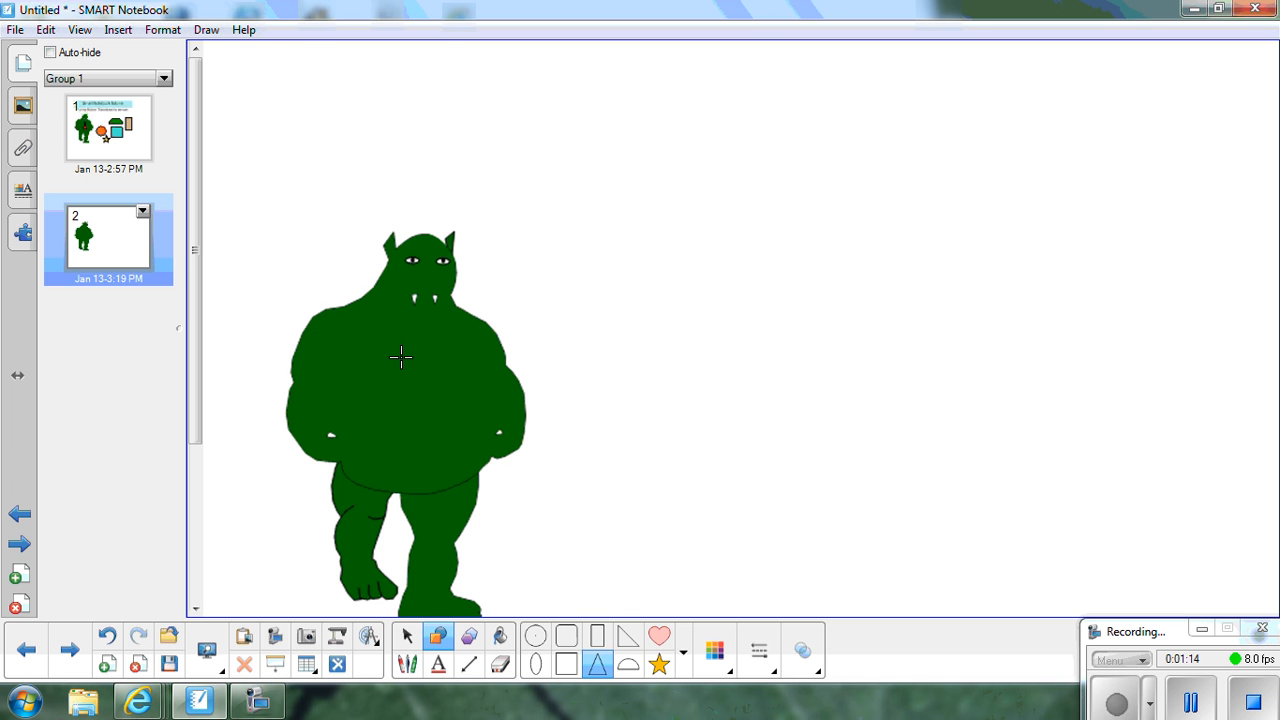
mouse_move(400, 354)
left_mouse_down()
mouse_move(423, 406)
mouse_move(486, 443)
mouse_move(461, 438)
left_mouse_up()
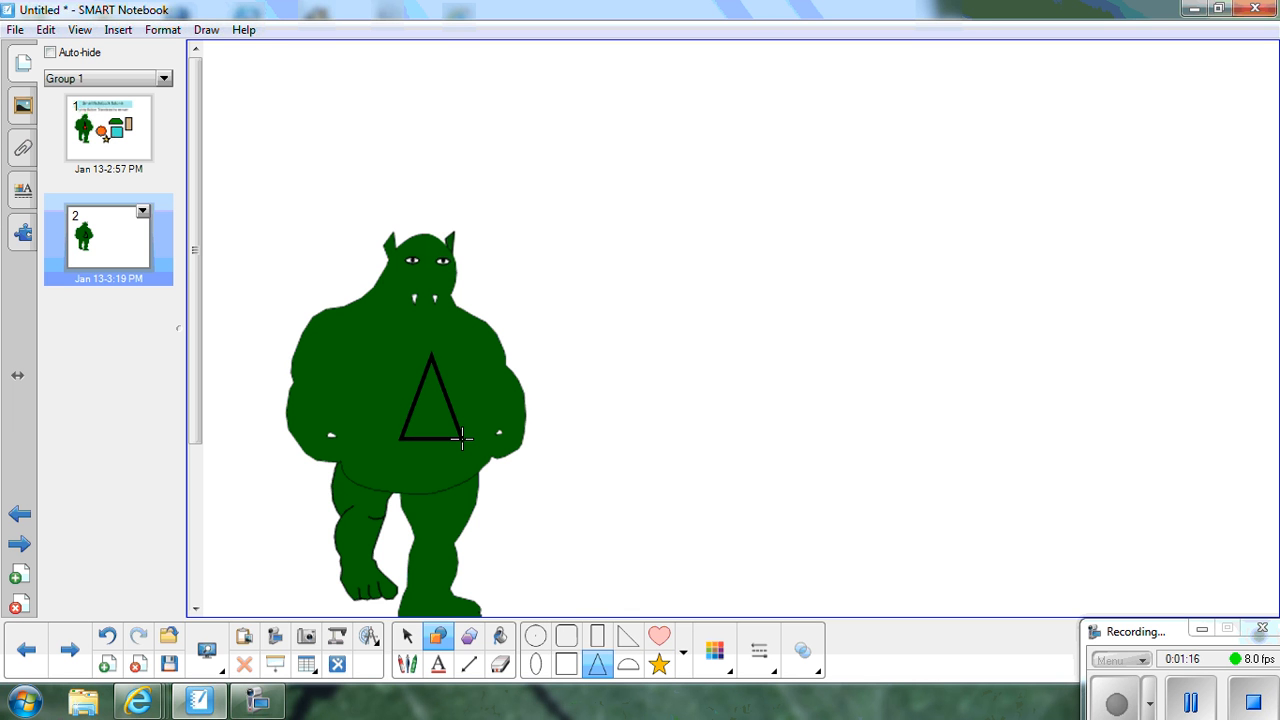
left_click(499, 642)
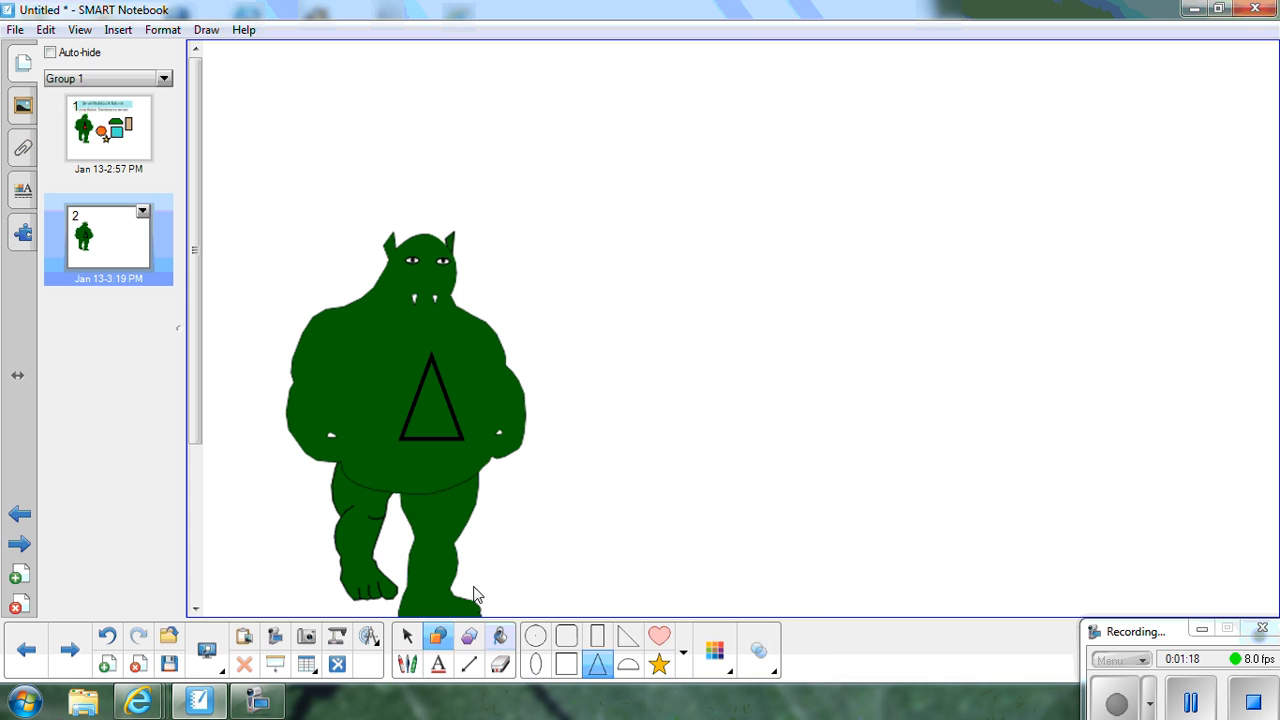
left_click(537, 477)
left_click(438, 412)
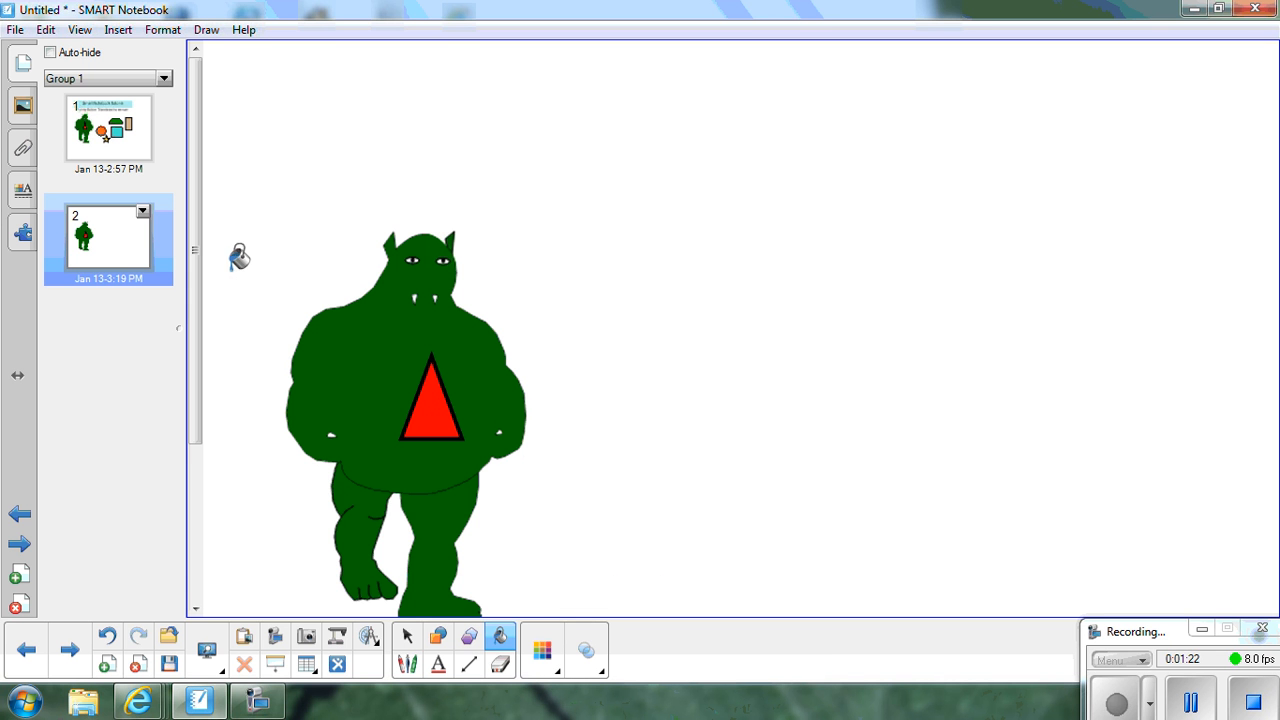
- Group the ogre and the red triangle into one object
left_click(407, 636)
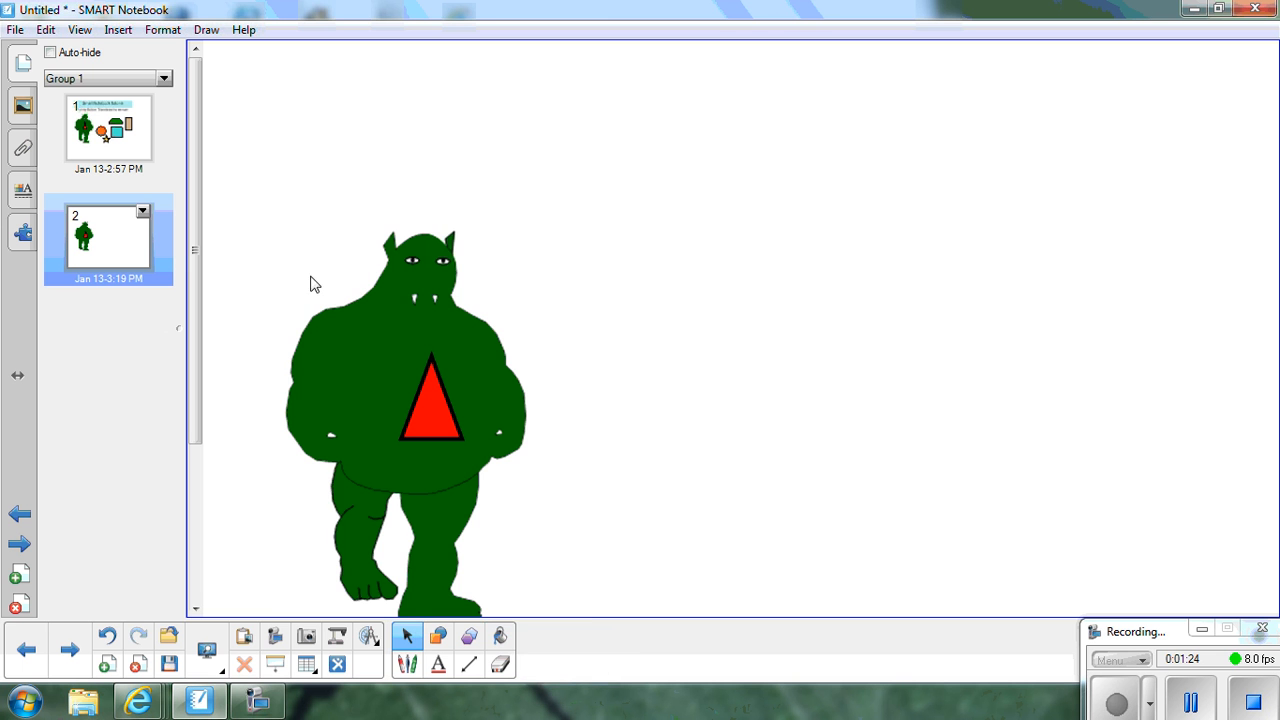
left_click_drag(264, 200, 562, 596)
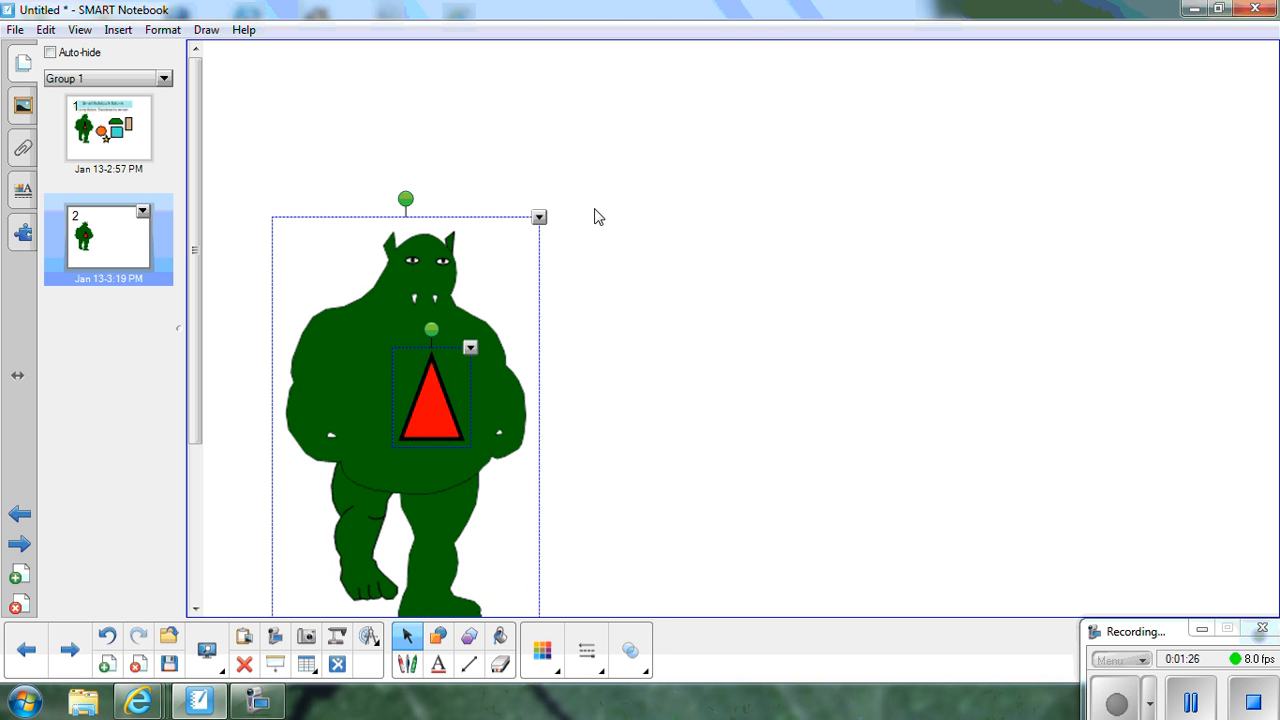
left_click(539, 217)
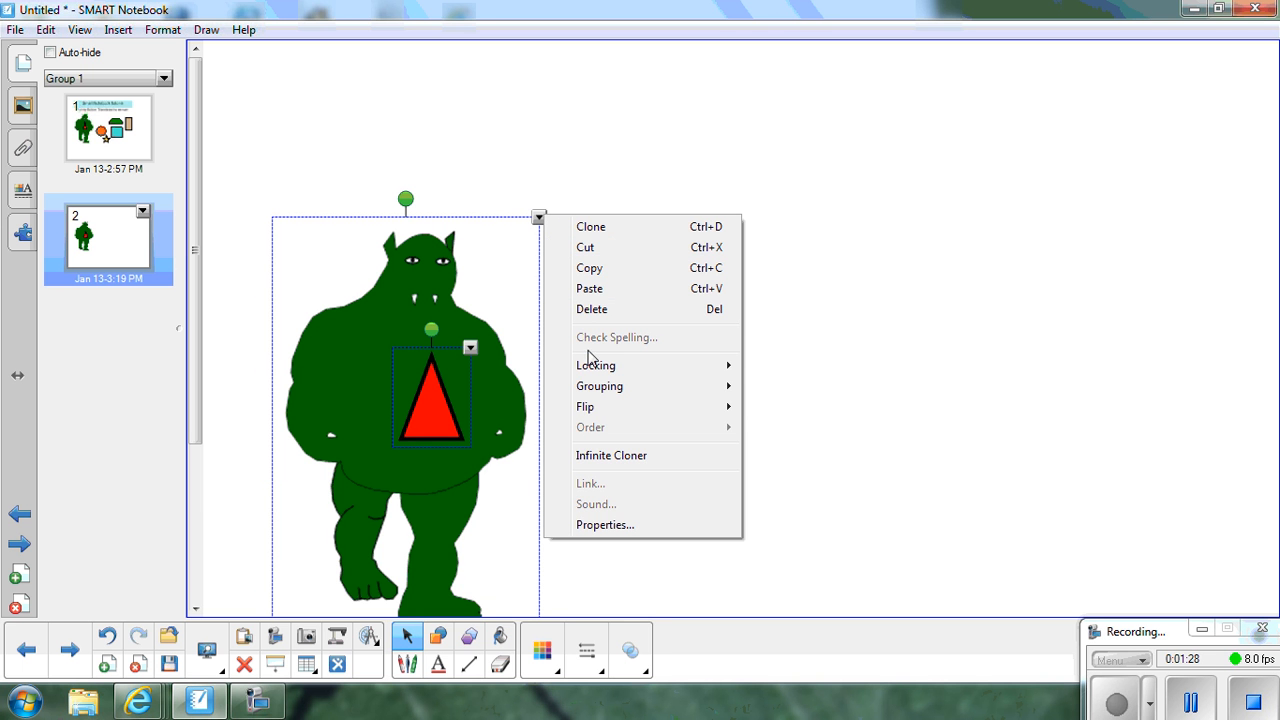
mouse_move(592, 387)
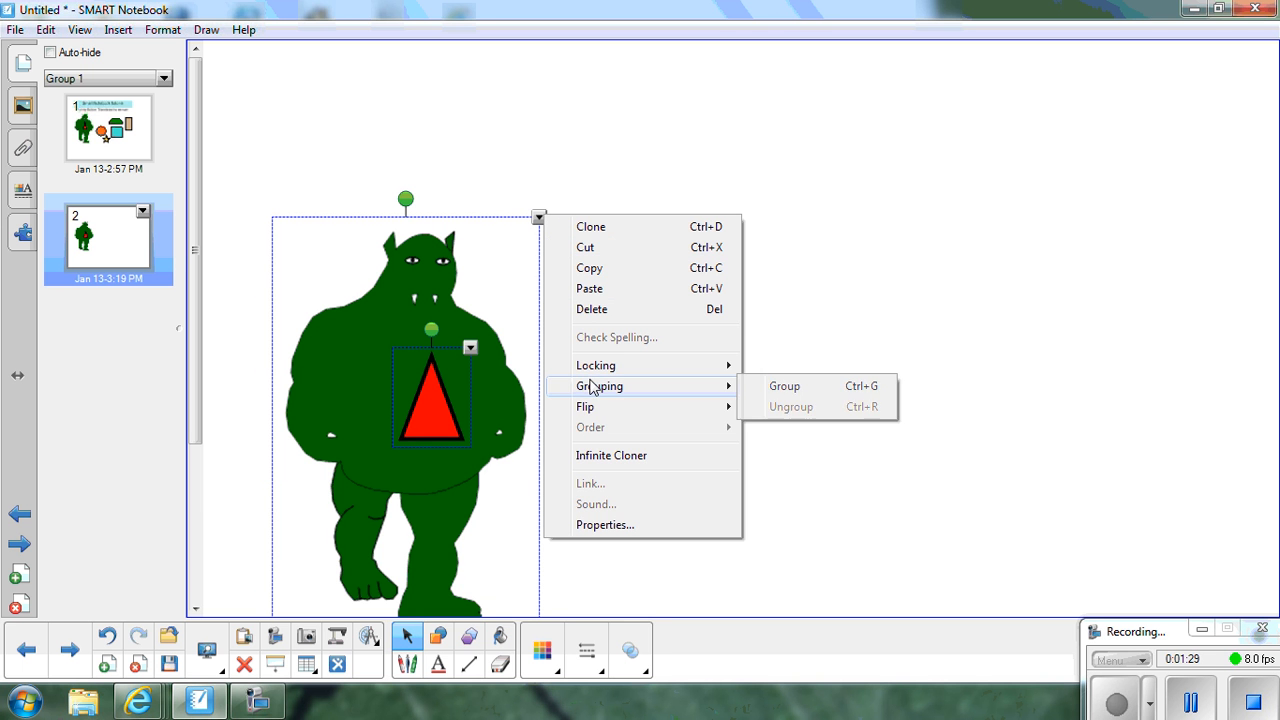
left_click(786, 387)
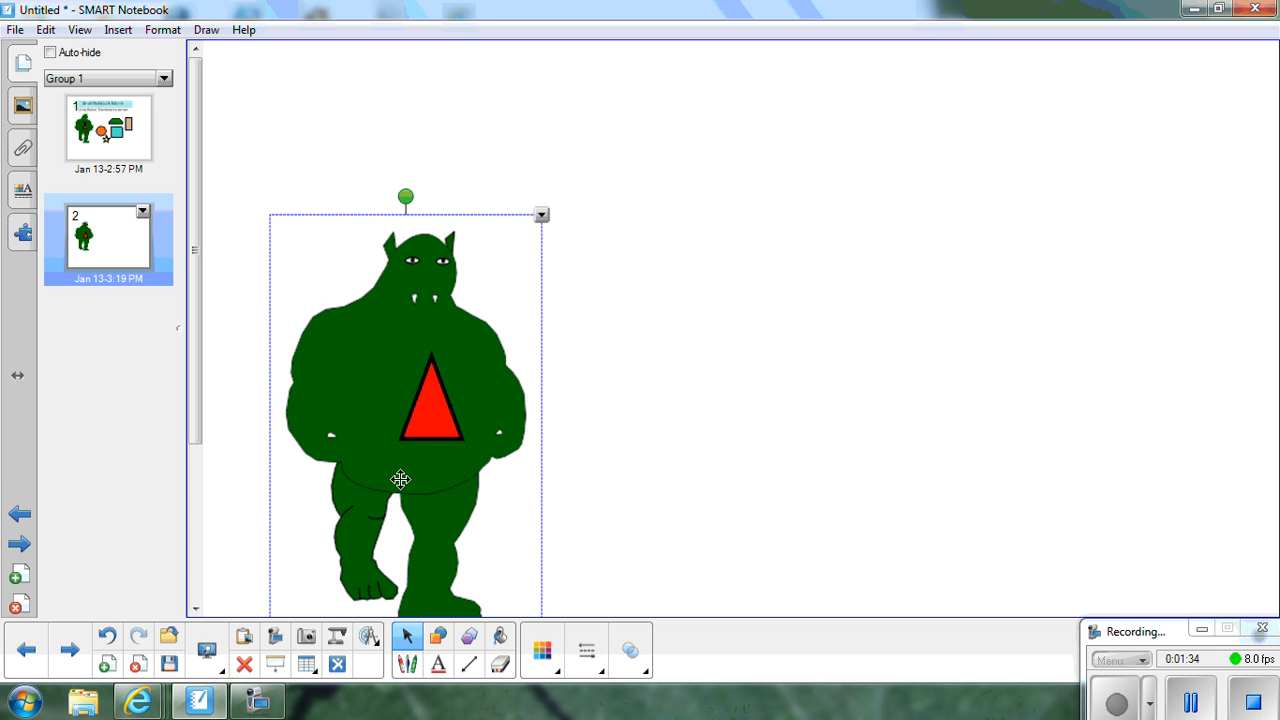
left_click(565, 409)
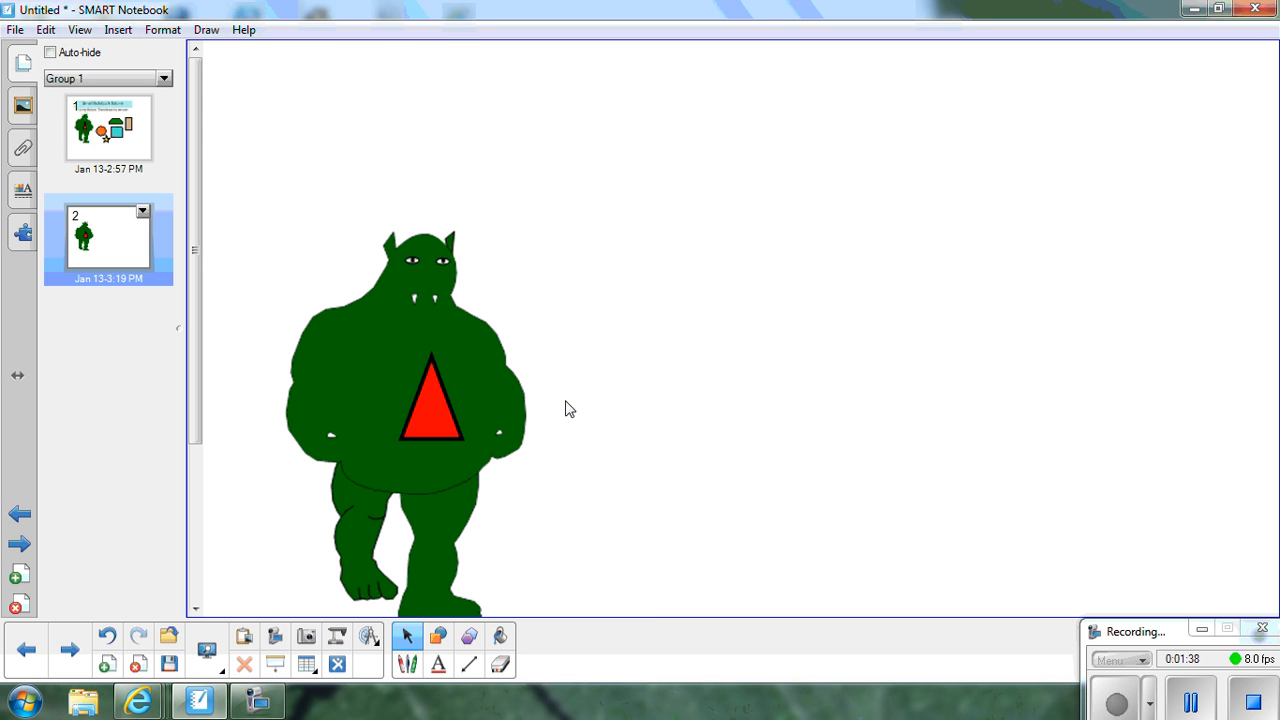
- Draw an isosceles triangle beside the ogre and a right triangle diagonally below it
left_click(439, 639)
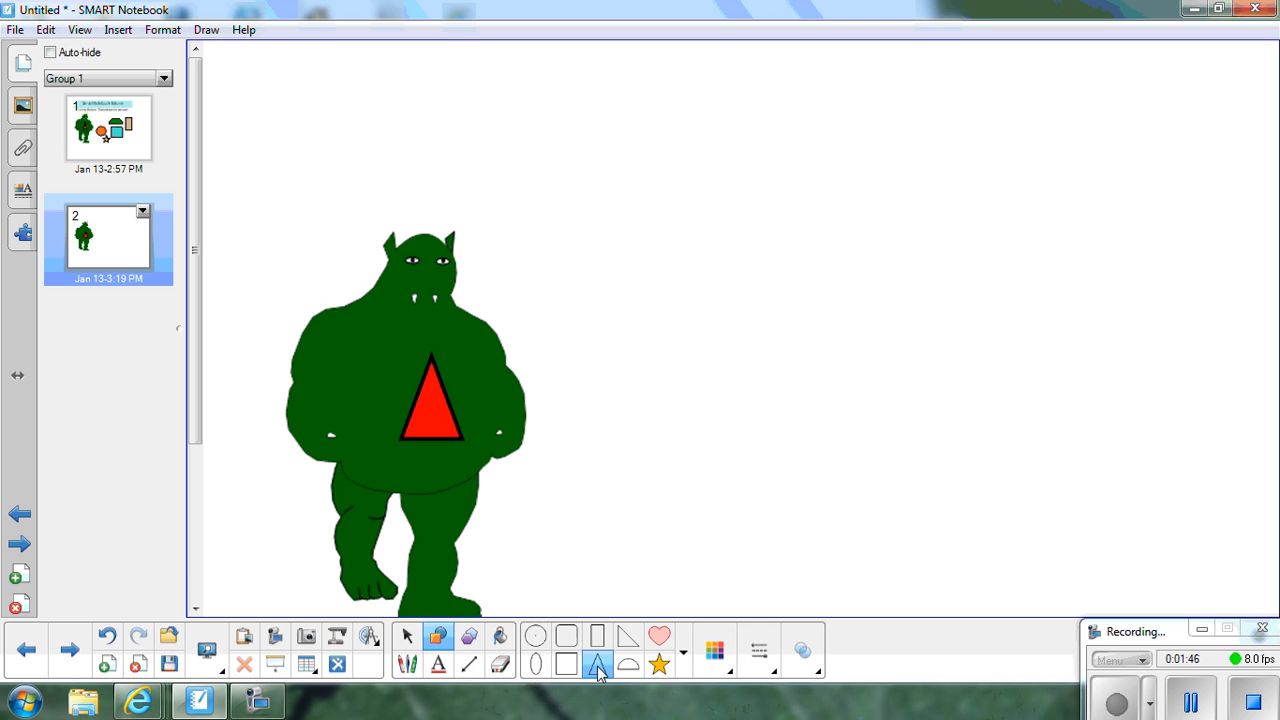
left_click_drag(609, 160, 704, 283)
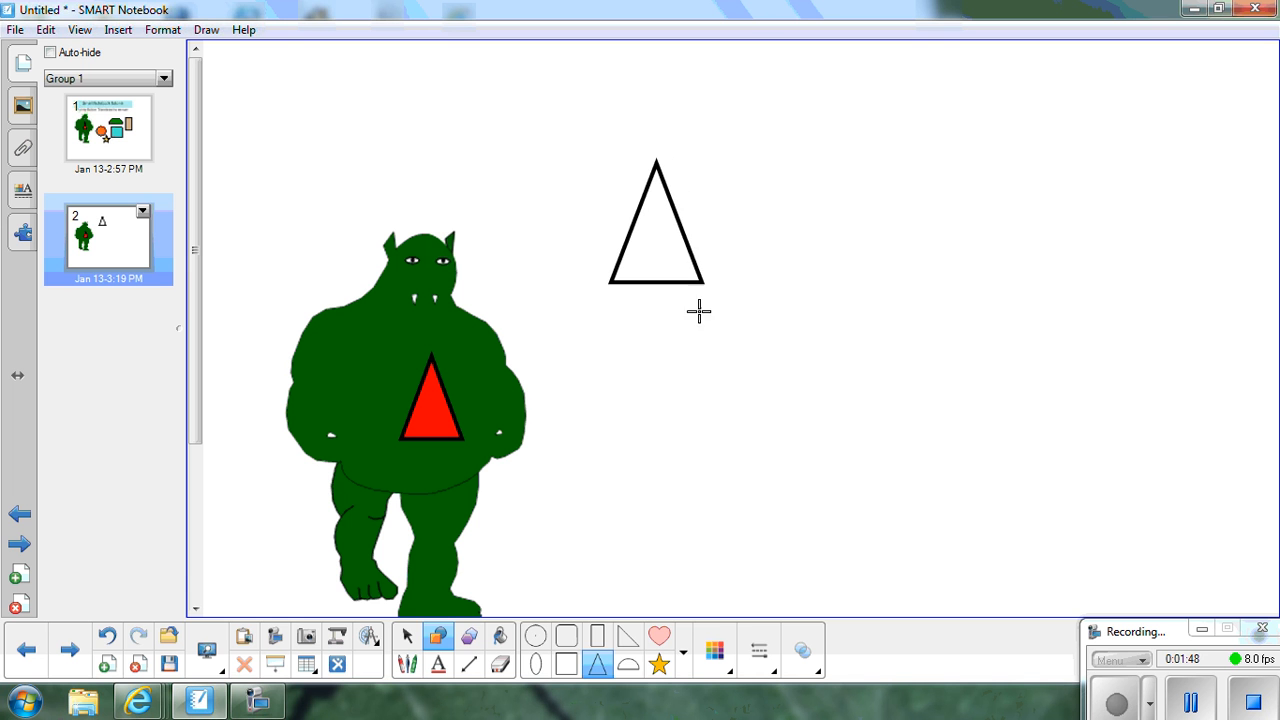
left_click(628, 637)
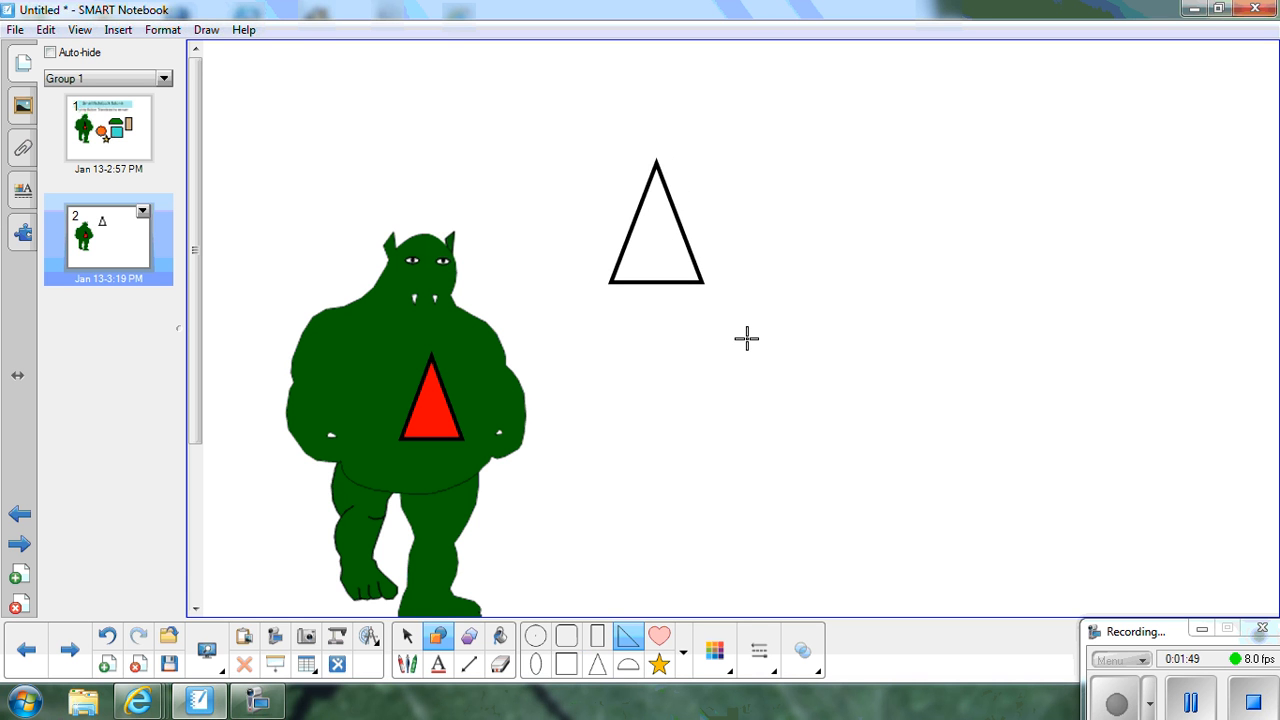
left_click_drag(746, 337, 920, 509)
left_click_drag(918, 445, 859, 405)
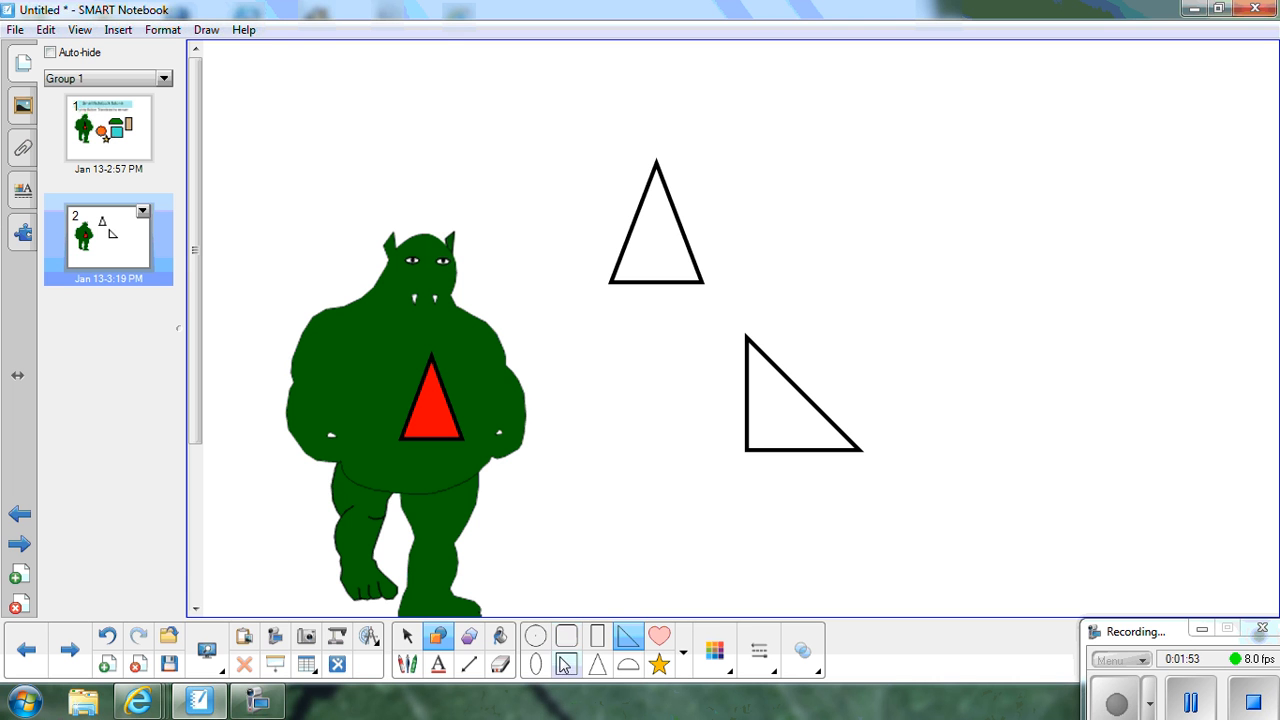
- Draw a square above the right triangle, with a circle and a tall ellipse beside them, all as plain outlines
left_click(565, 665)
left_click_drag(803, 203, 913, 315)
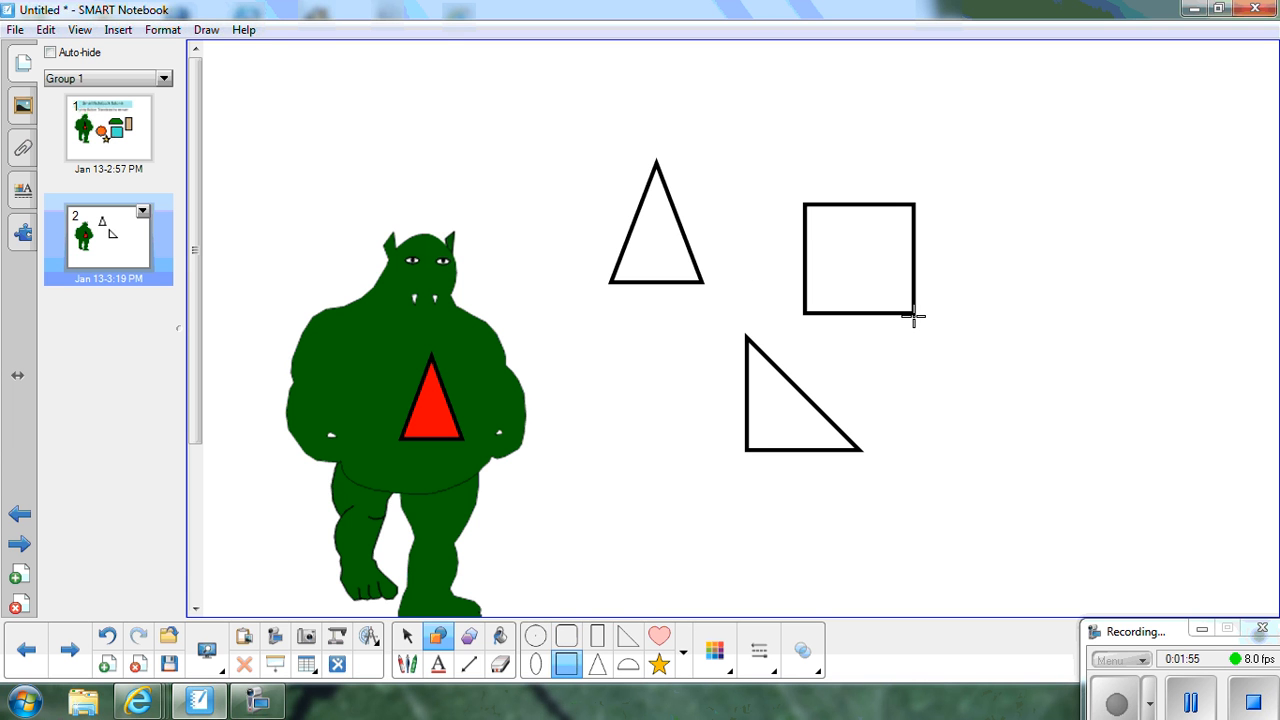
left_click(535, 636)
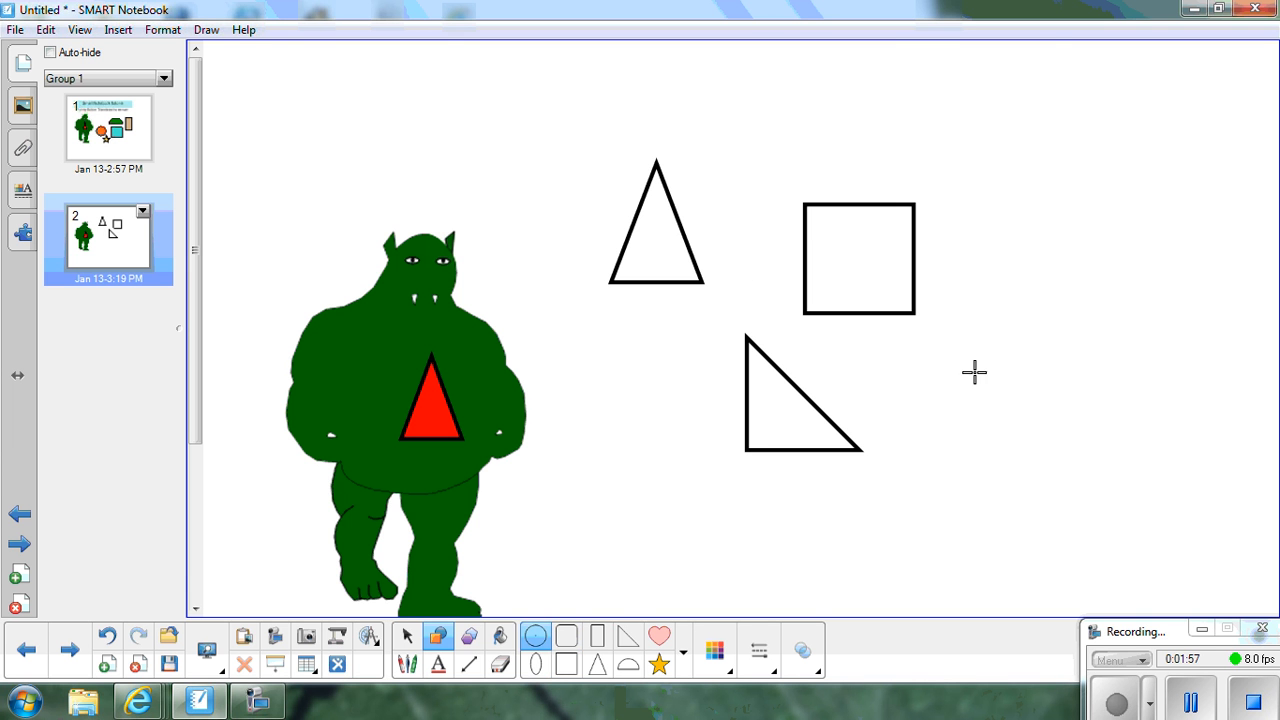
left_click_drag(969, 172, 971, 226)
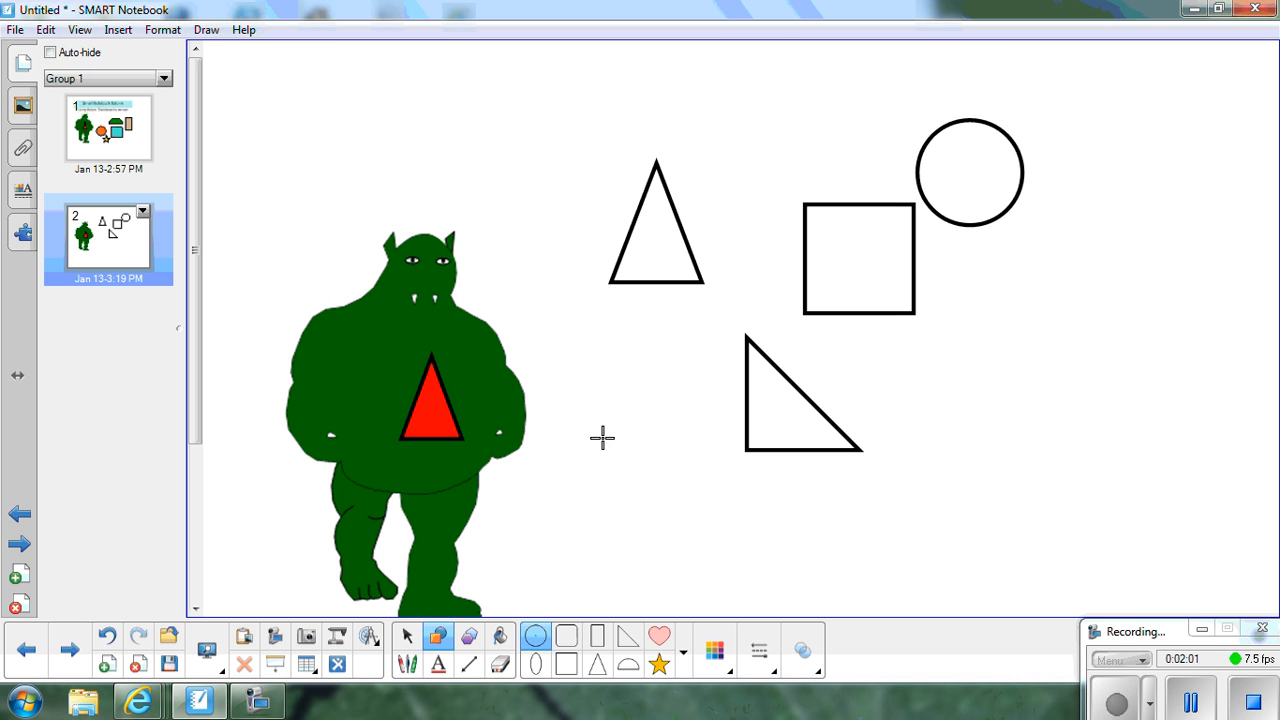
left_click(536, 664)
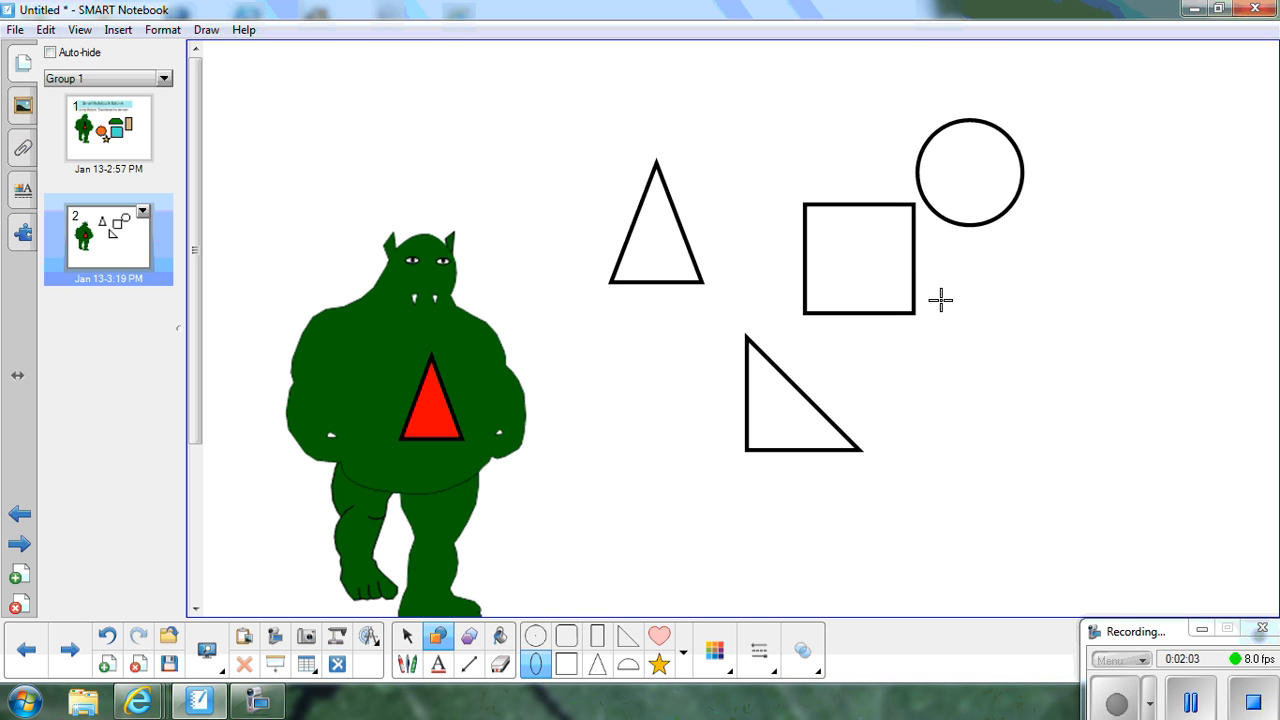
mouse_move(941, 302)
left_mouse_down()
mouse_move(1022, 434)
mouse_move(1035, 495)
left_mouse_up()
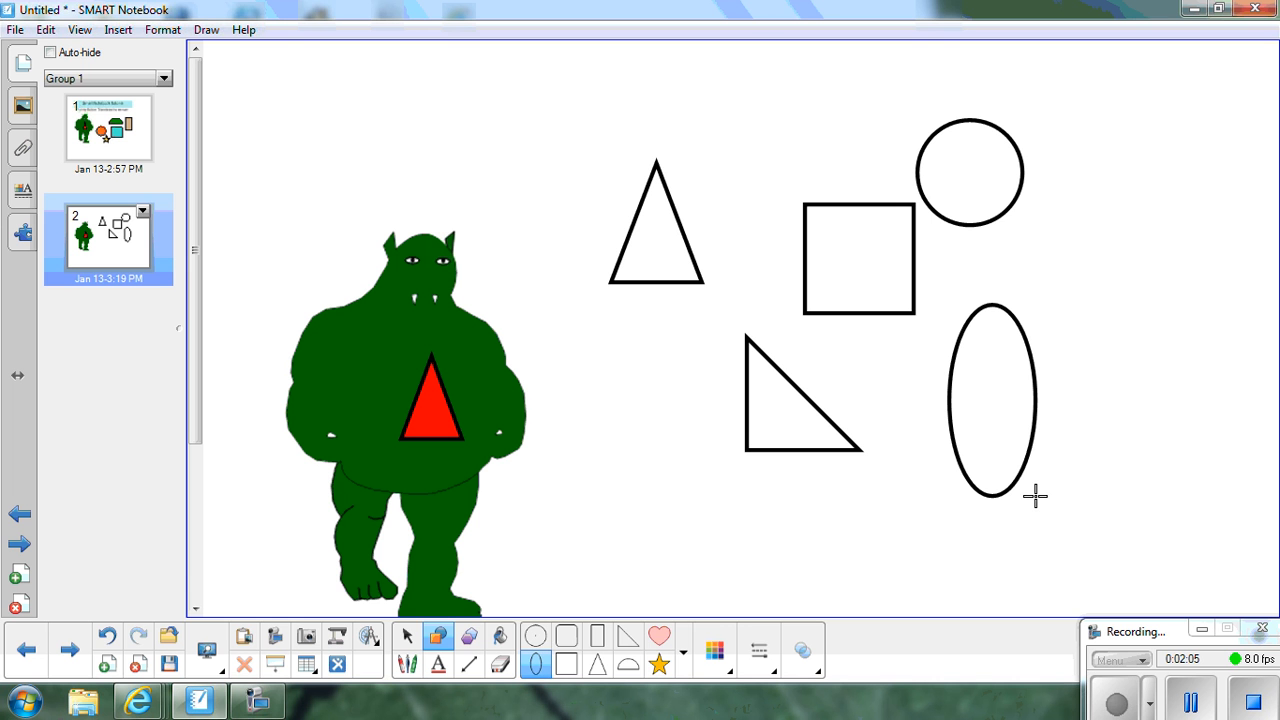
- Add an orange star above the square and a pink heart below the isosceles triangle
left_click(659, 664)
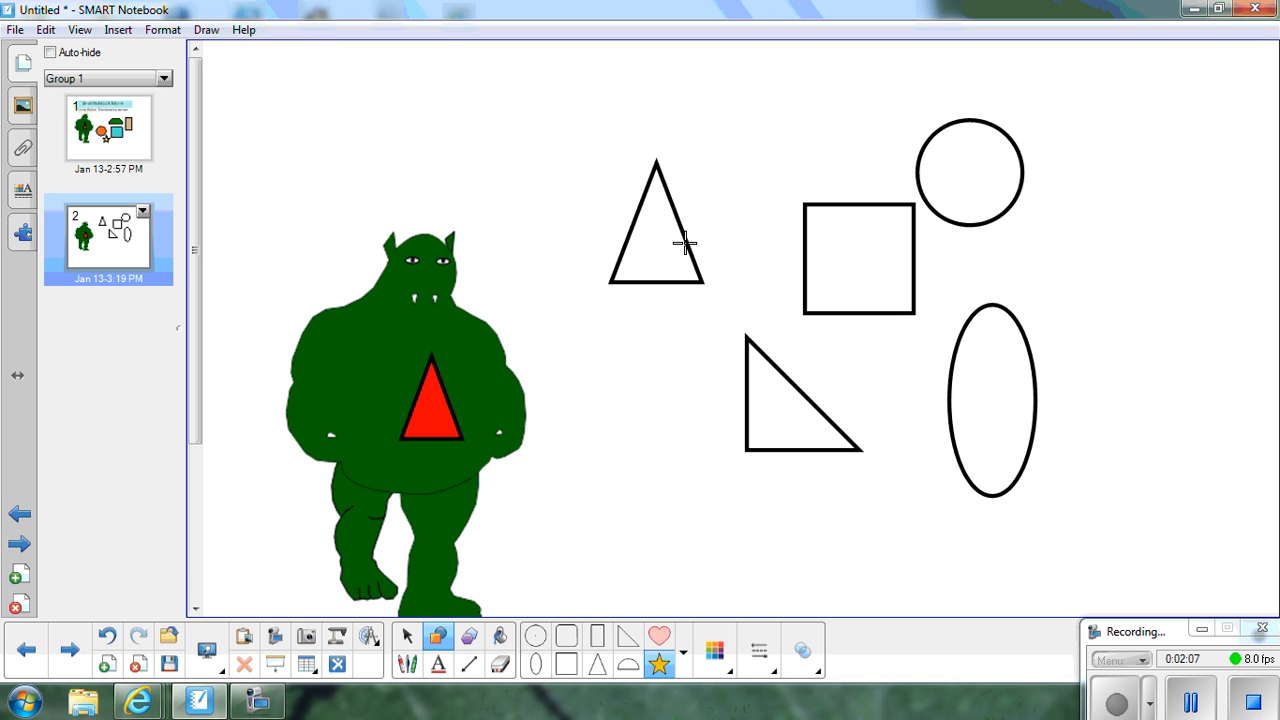
left_click_drag(724, 75, 828, 190)
left_click(660, 637)
mouse_move(597, 389)
left_mouse_down()
mouse_move(677, 486)
mouse_move(718, 510)
left_mouse_up()
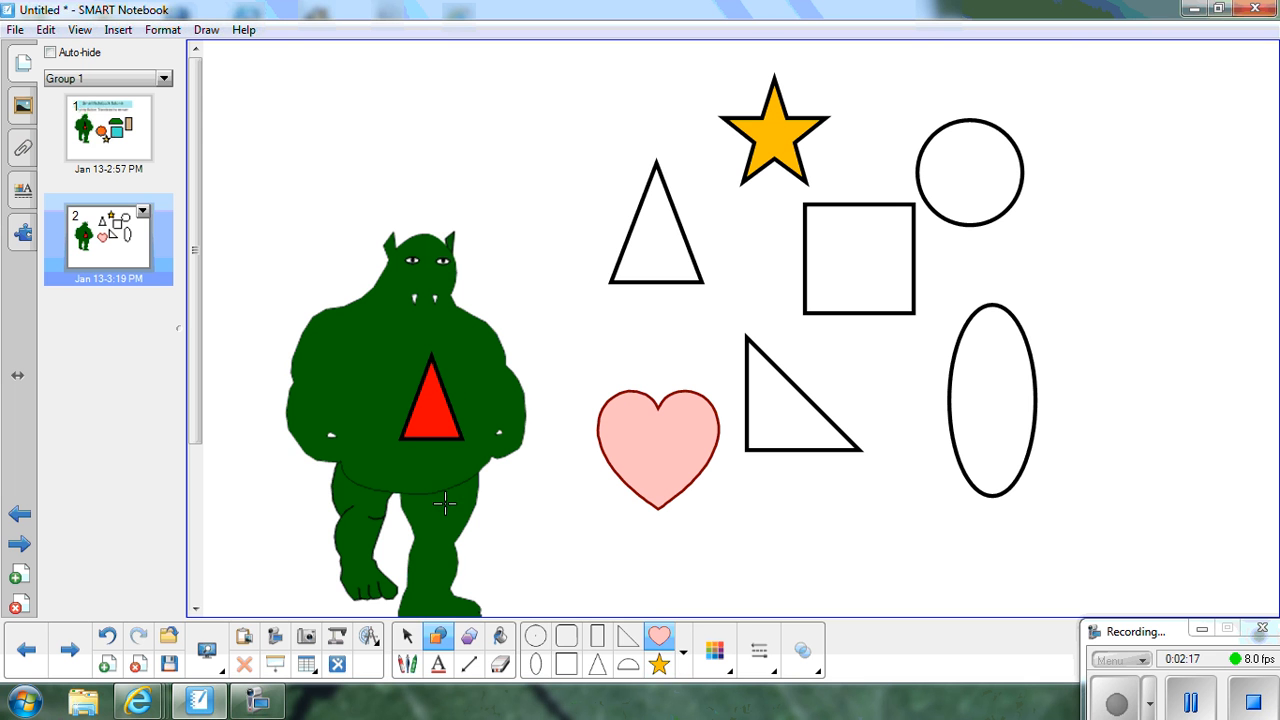
- Sketch two freehand triangles with the black pen, a narrow upright one beside the circle and a slanted one beside the ellipse
left_click(407, 664)
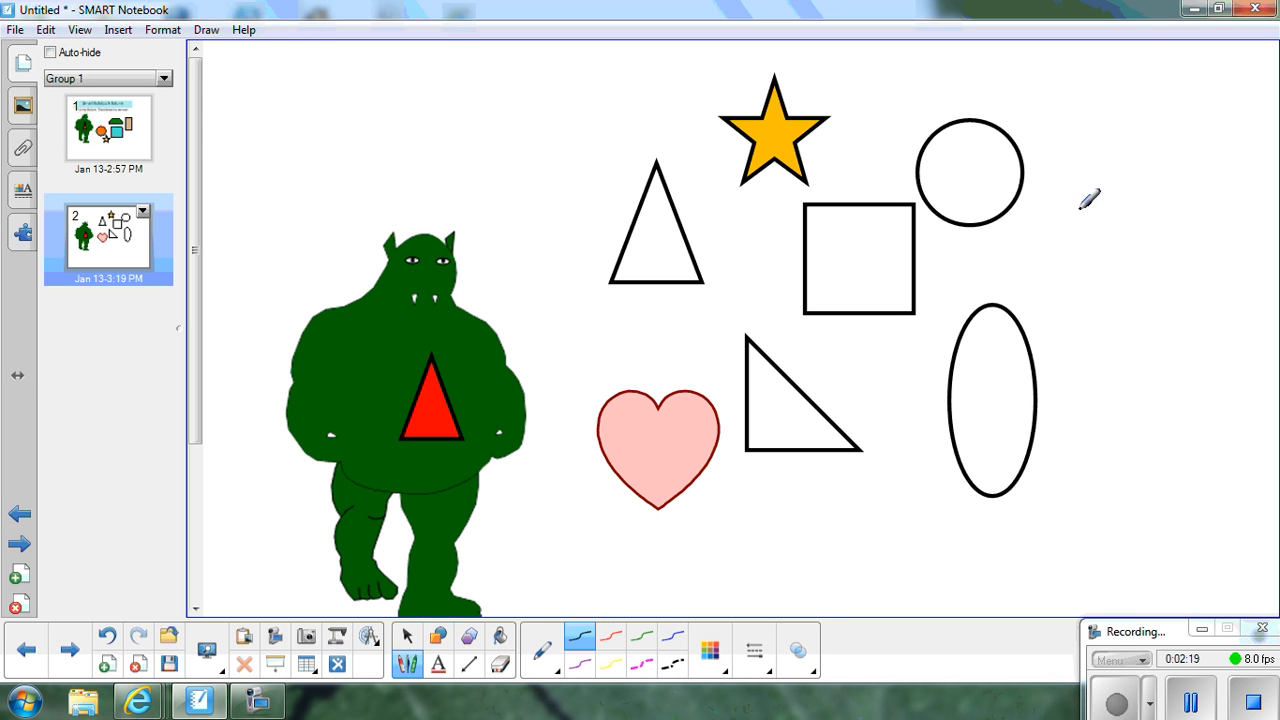
mouse_move(1093, 148)
left_mouse_down()
mouse_move(1071, 276)
mouse_move(1135, 274)
mouse_move(1093, 149)
left_mouse_up()
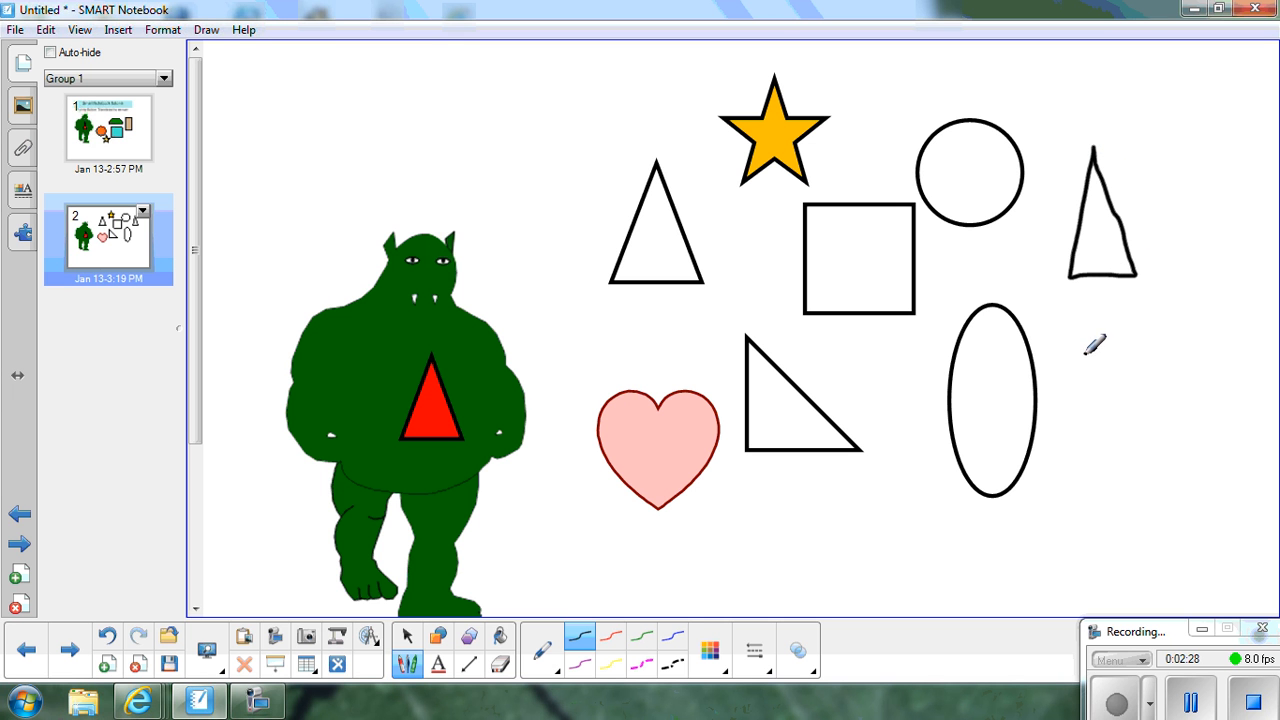
mouse_move(1085, 353)
left_mouse_down()
mouse_move(1088, 418)
mouse_move(1264, 328)
mouse_move(1092, 345)
left_mouse_up()
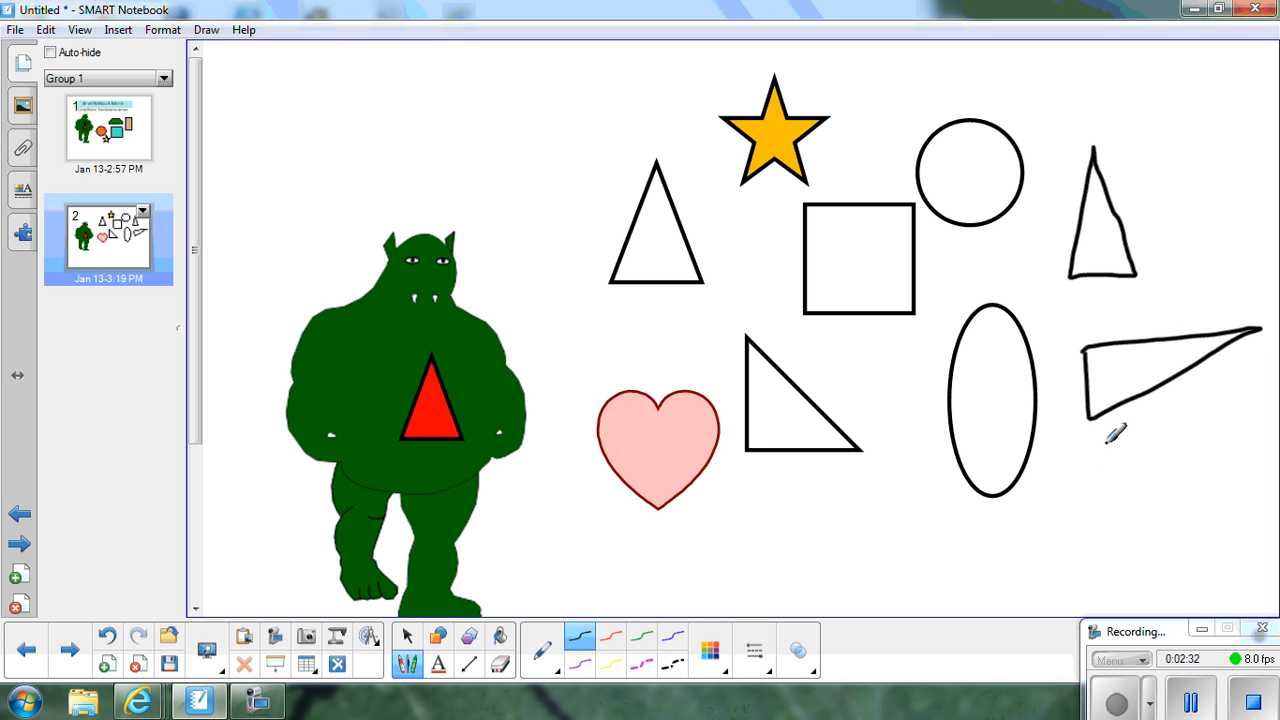
- Convert both freehand triangles into clean geometric shapes with Recognize Shape
left_click(406, 641)
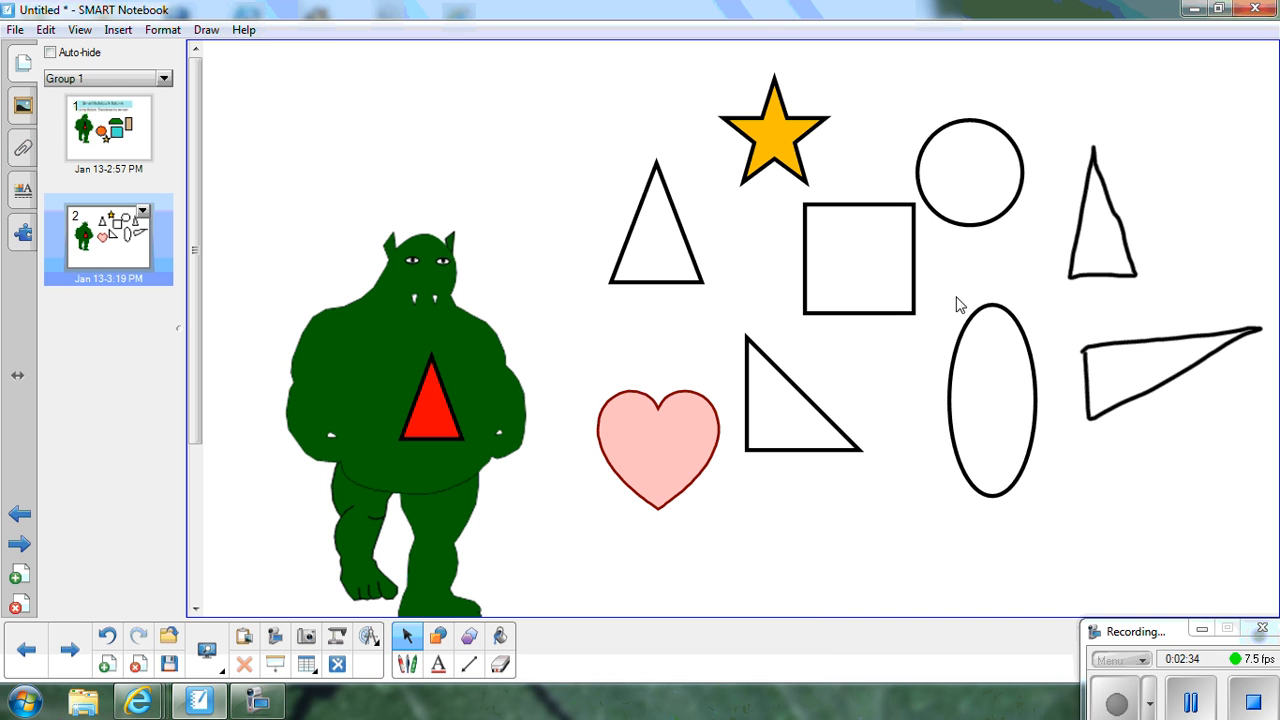
right_click(1090, 180)
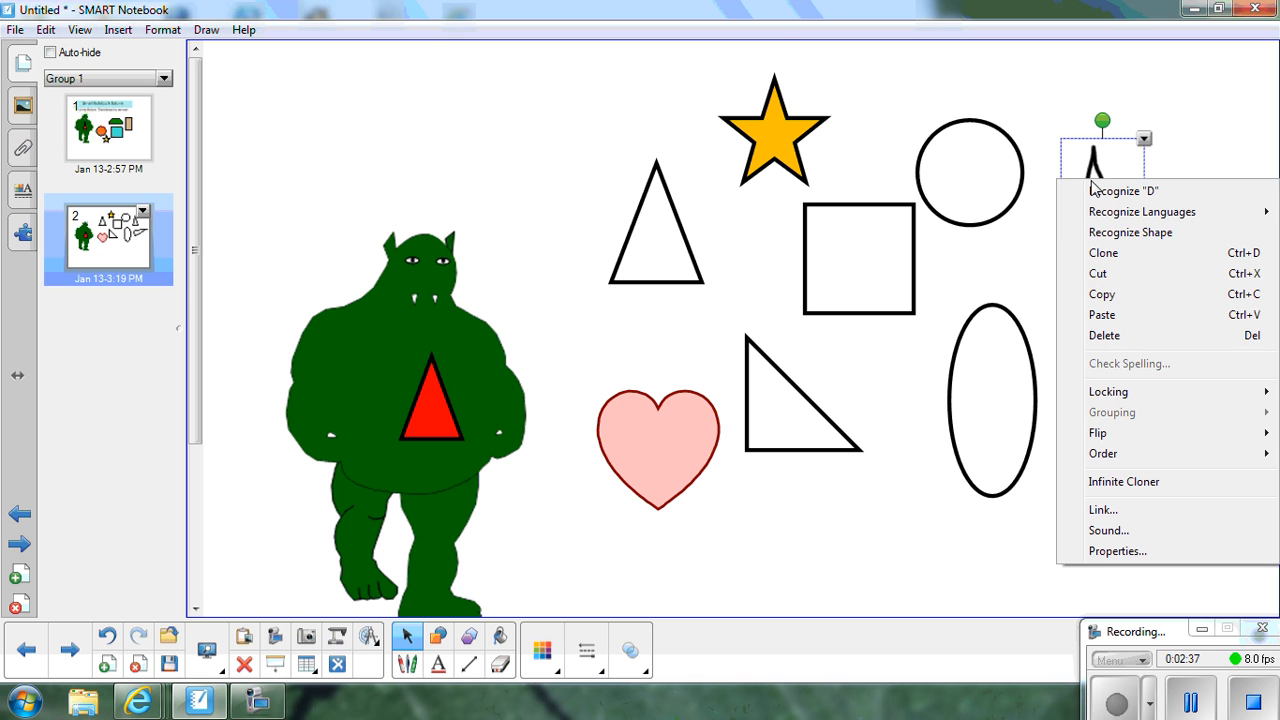
left_click(1125, 234)
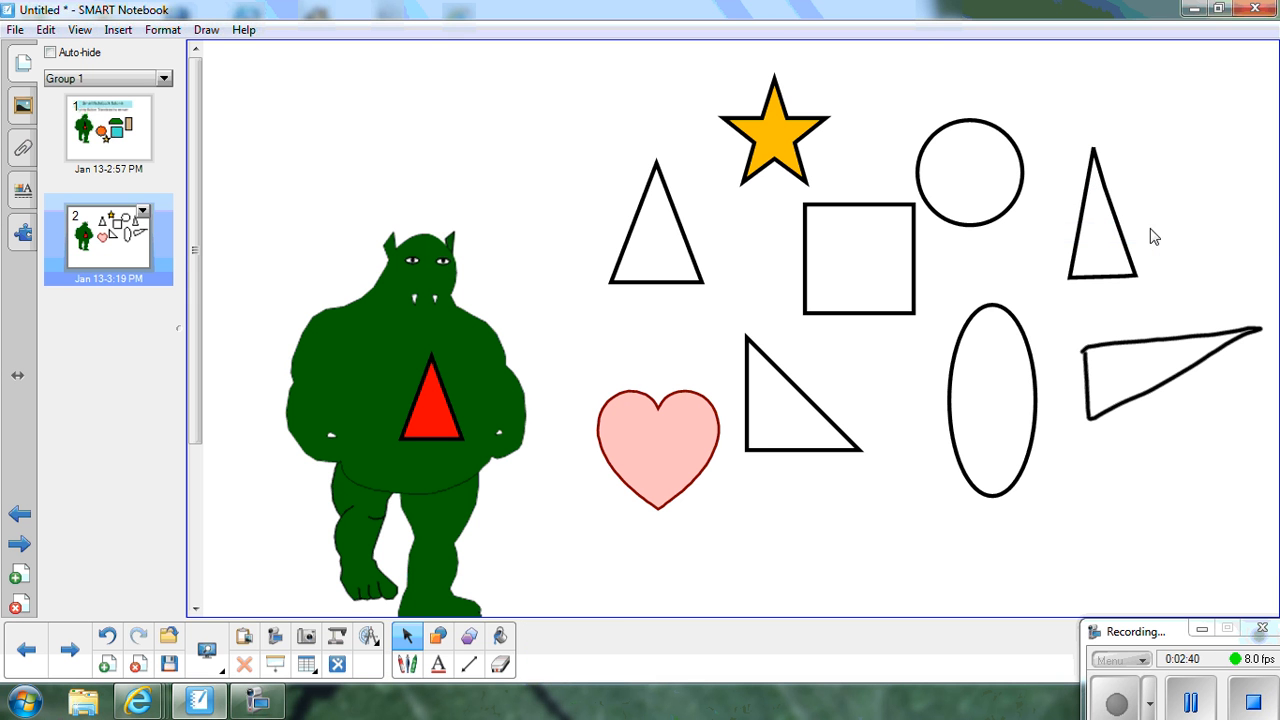
left_click(1140, 340)
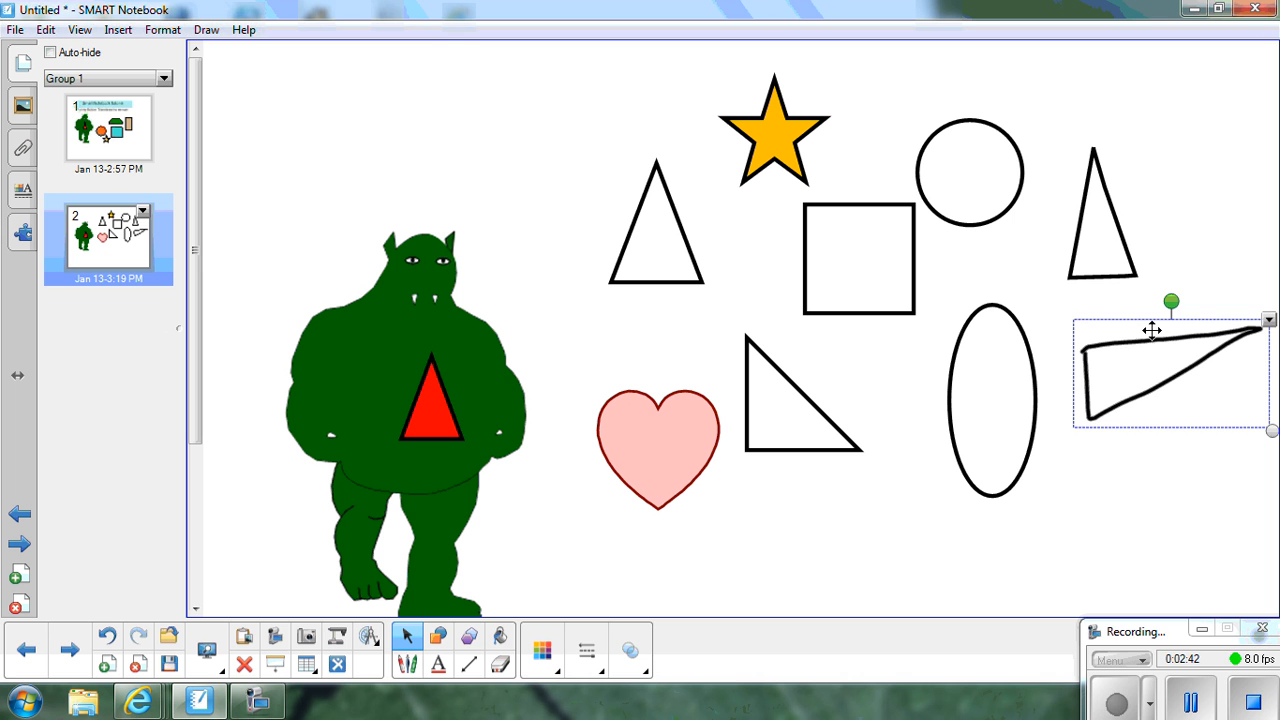
left_click(1269, 320)
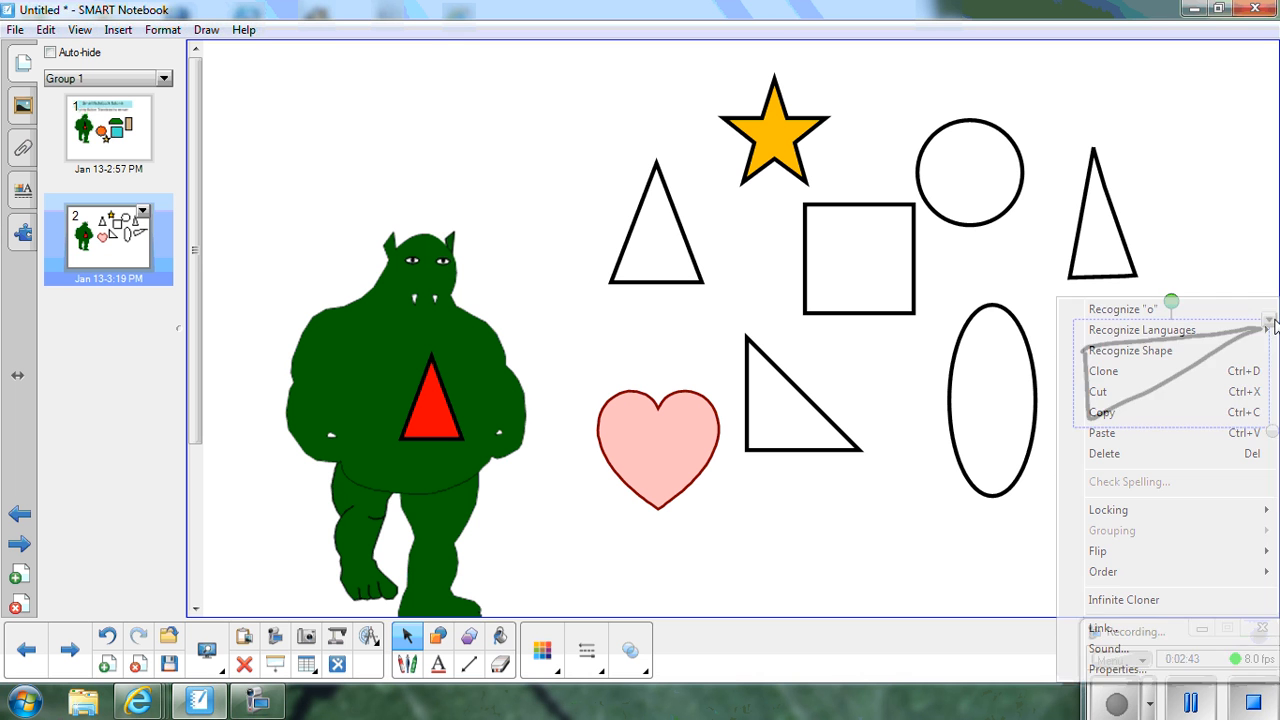
left_click(1130, 352)
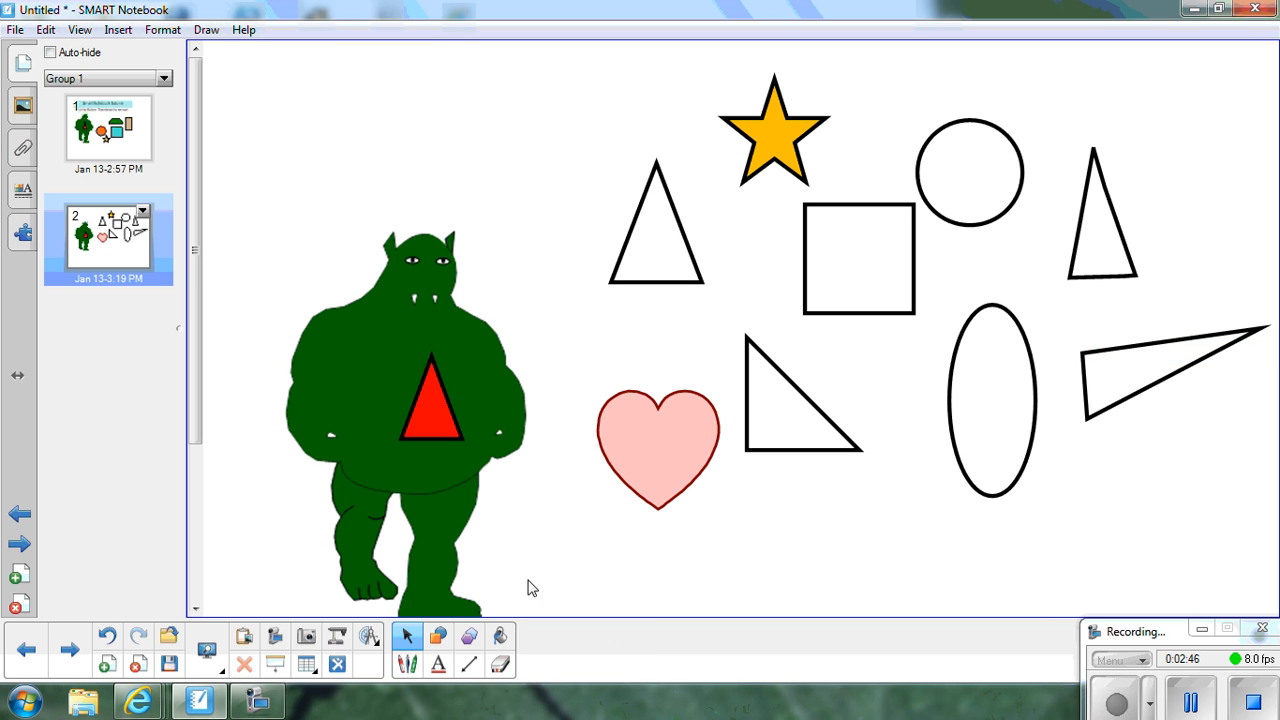
- Draw a diamond outline beside the narrow upright triangle
left_click(438, 636)
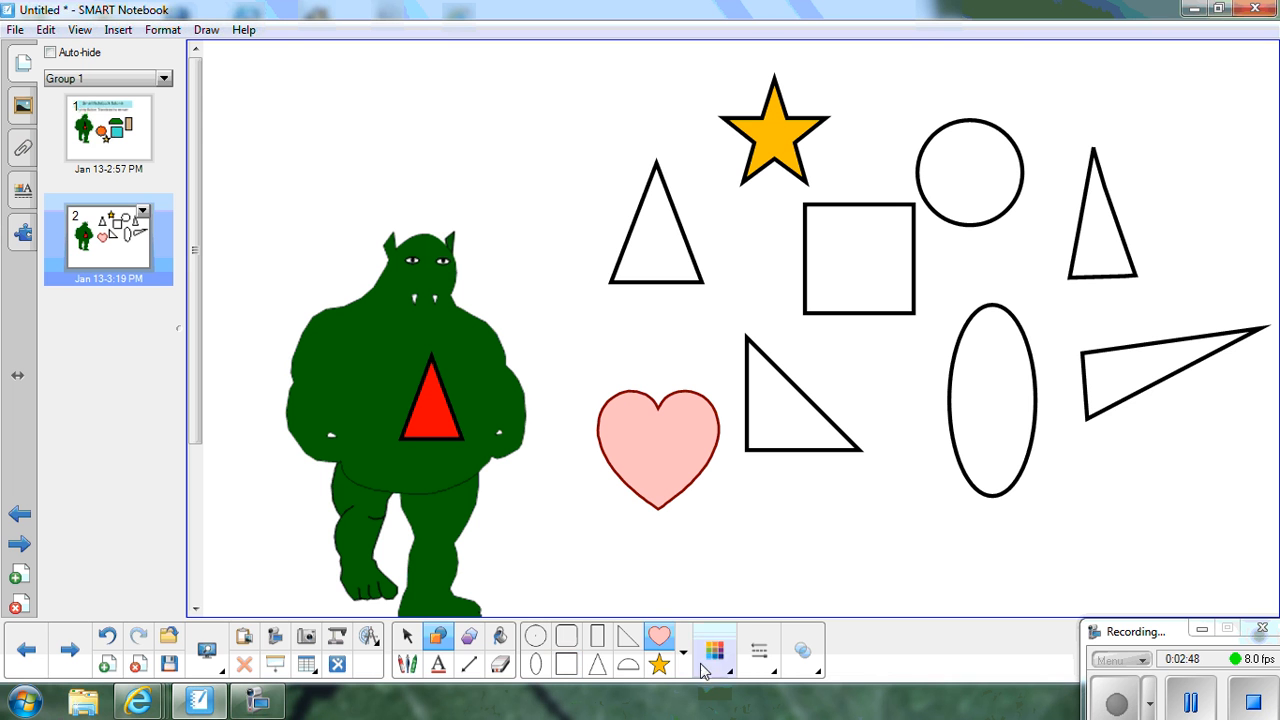
left_click(683, 651)
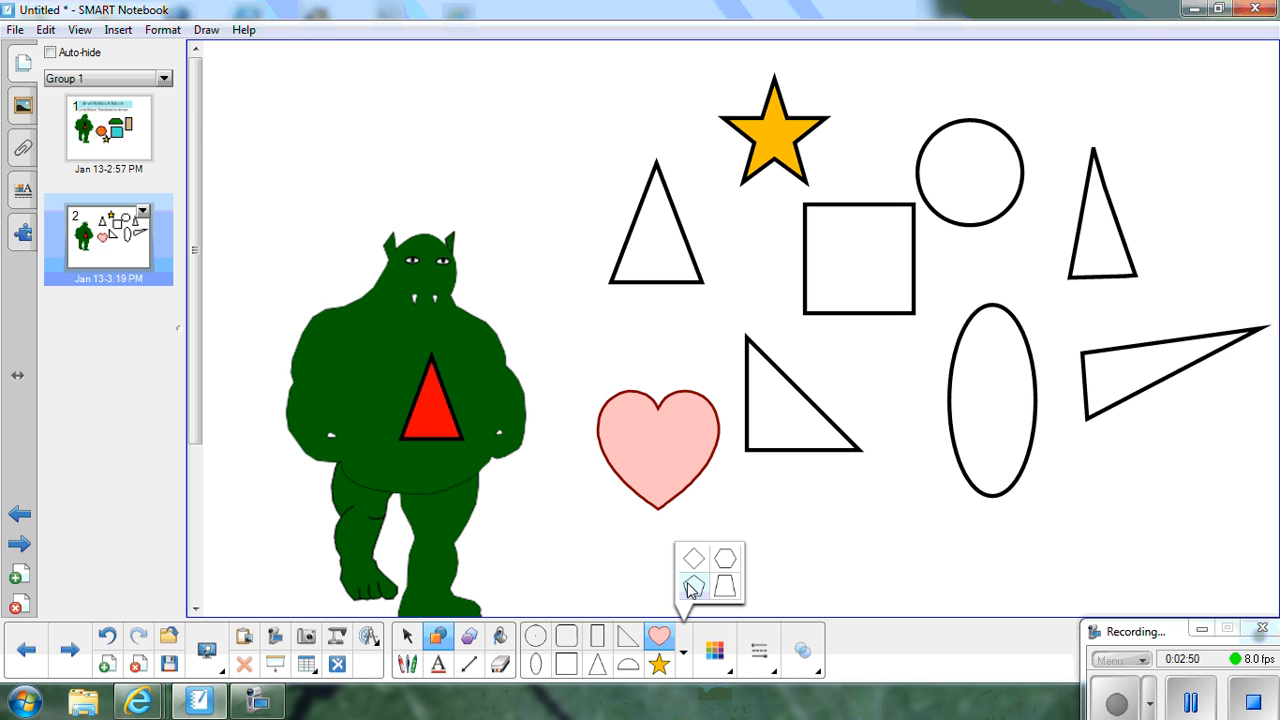
left_click(693, 560)
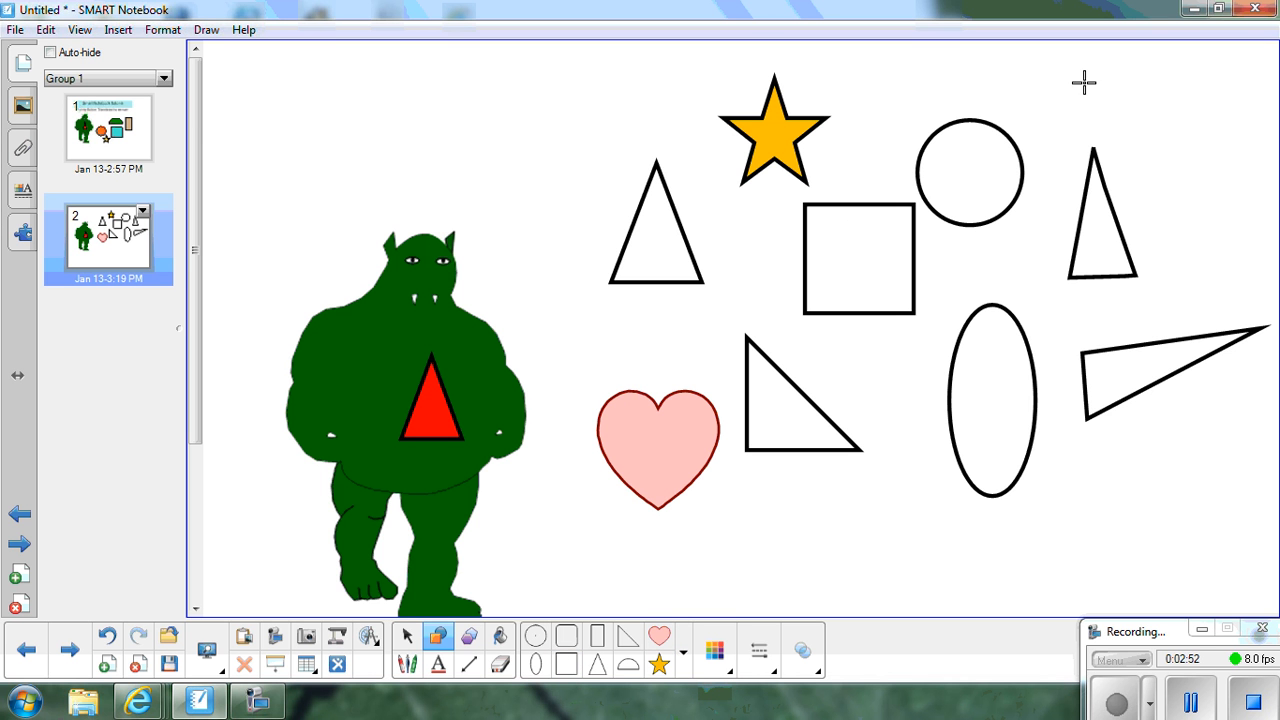
left_click_drag(1157, 97, 1241, 217)
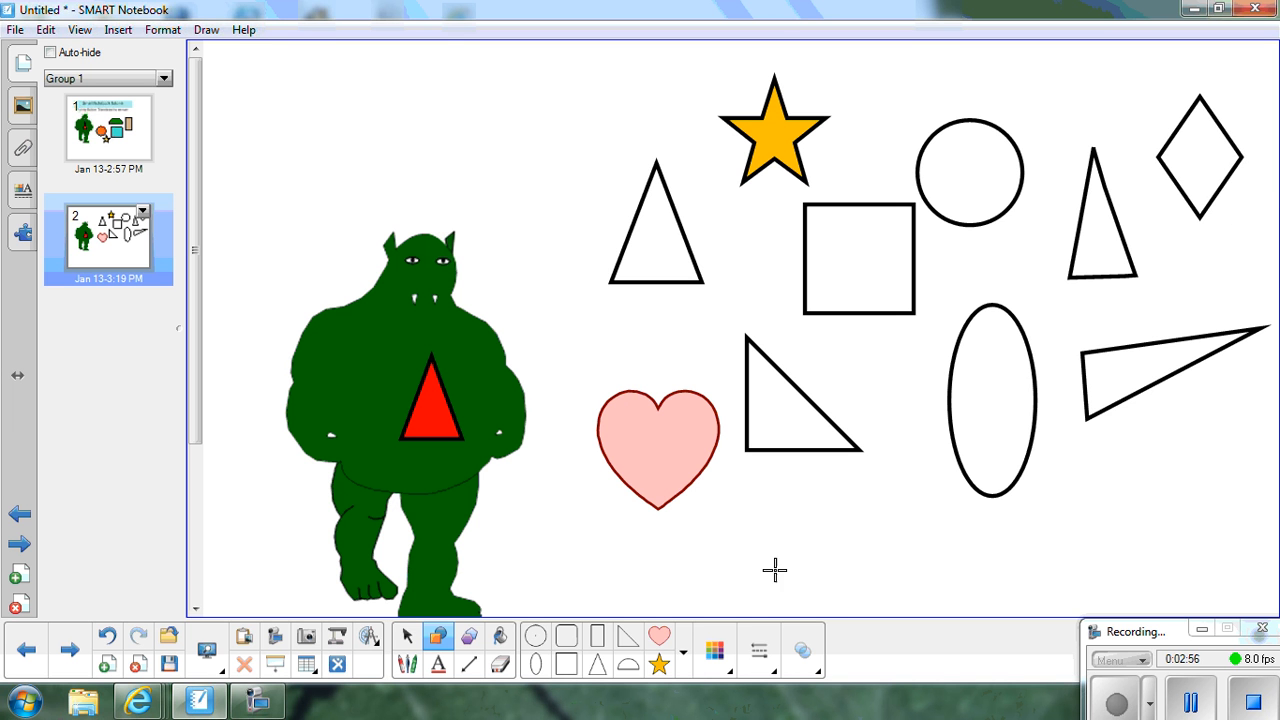
- Fill the isosceles triangle with medium green and the right triangle with greyish blue
left_click(501, 637)
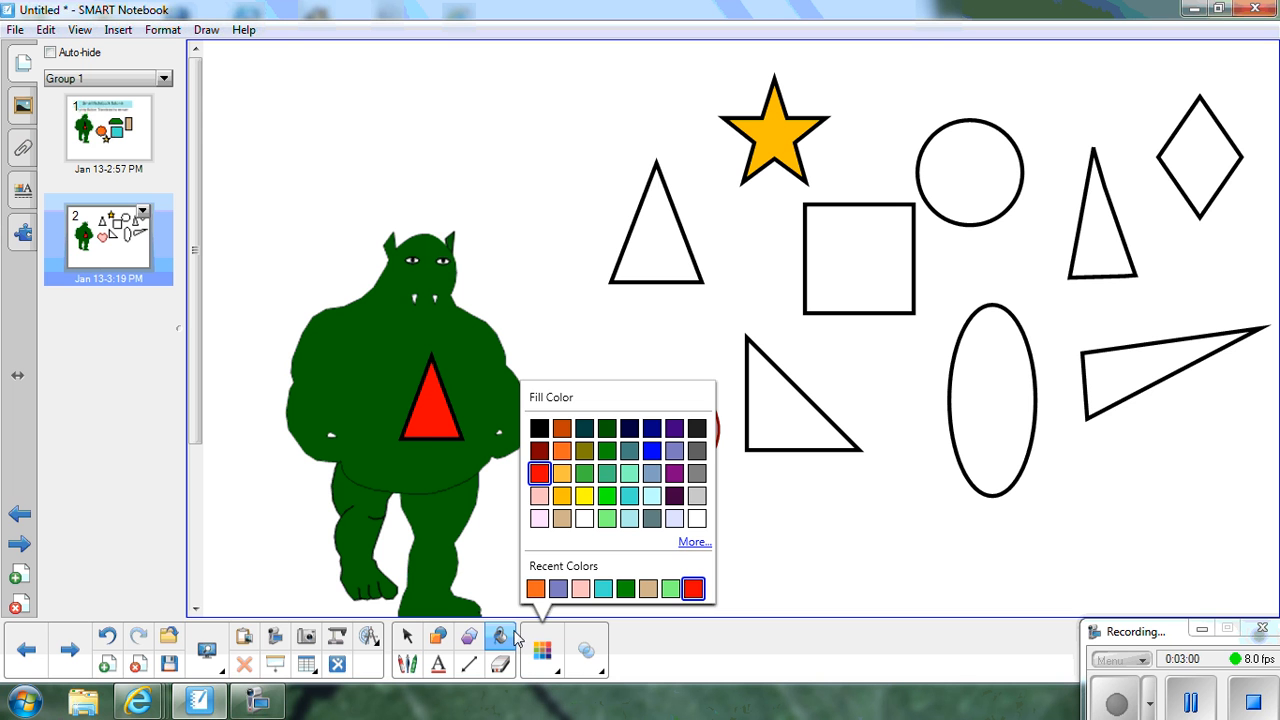
left_click(587, 476)
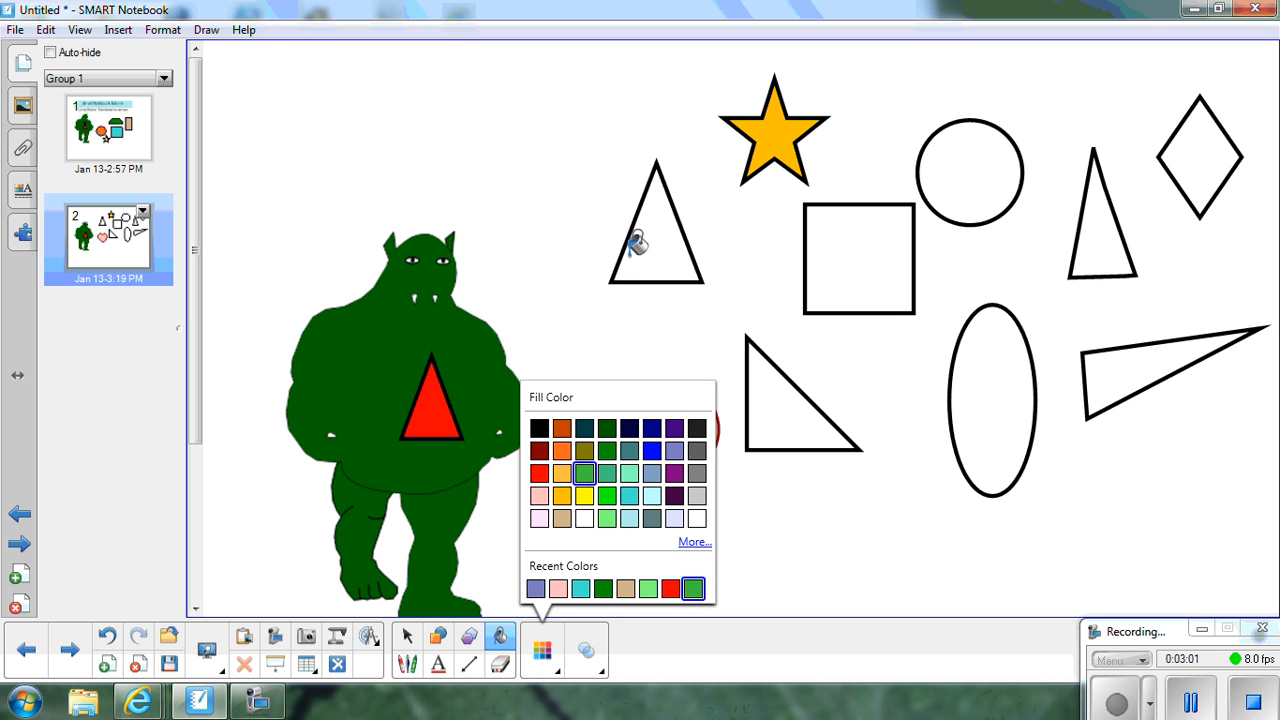
left_click(640, 248)
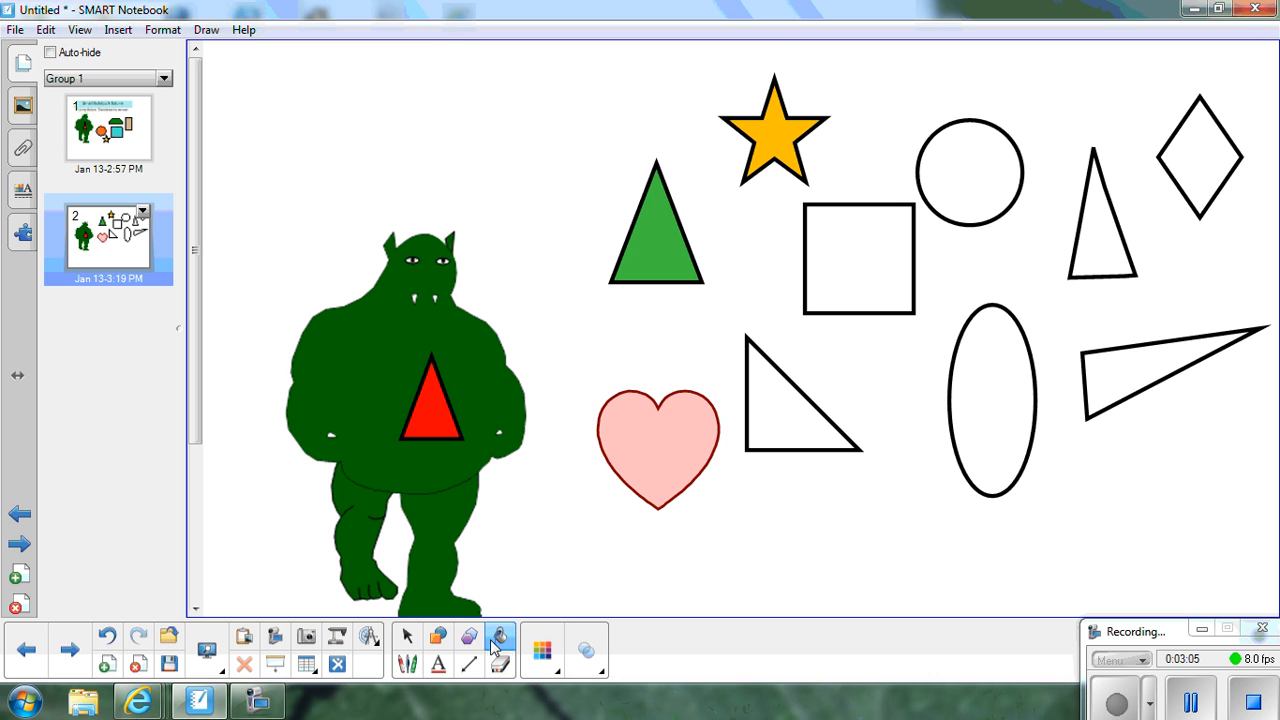
left_click(539, 664)
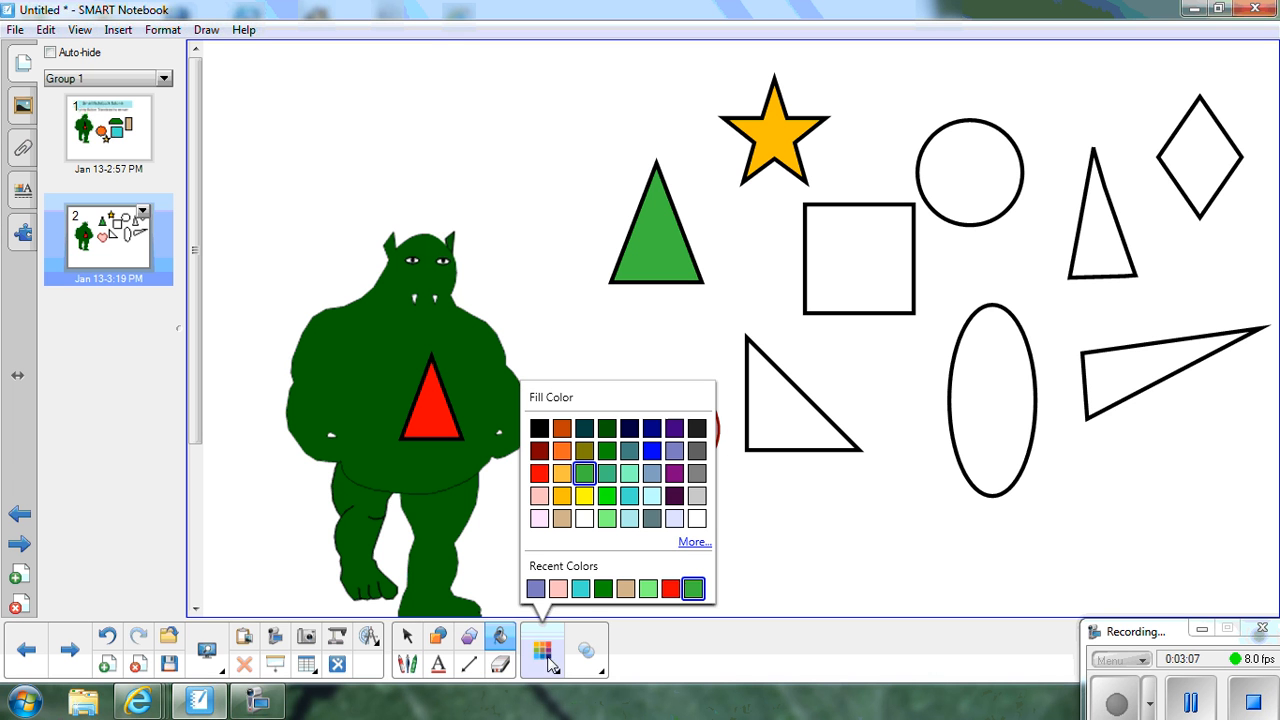
left_click(651, 476)
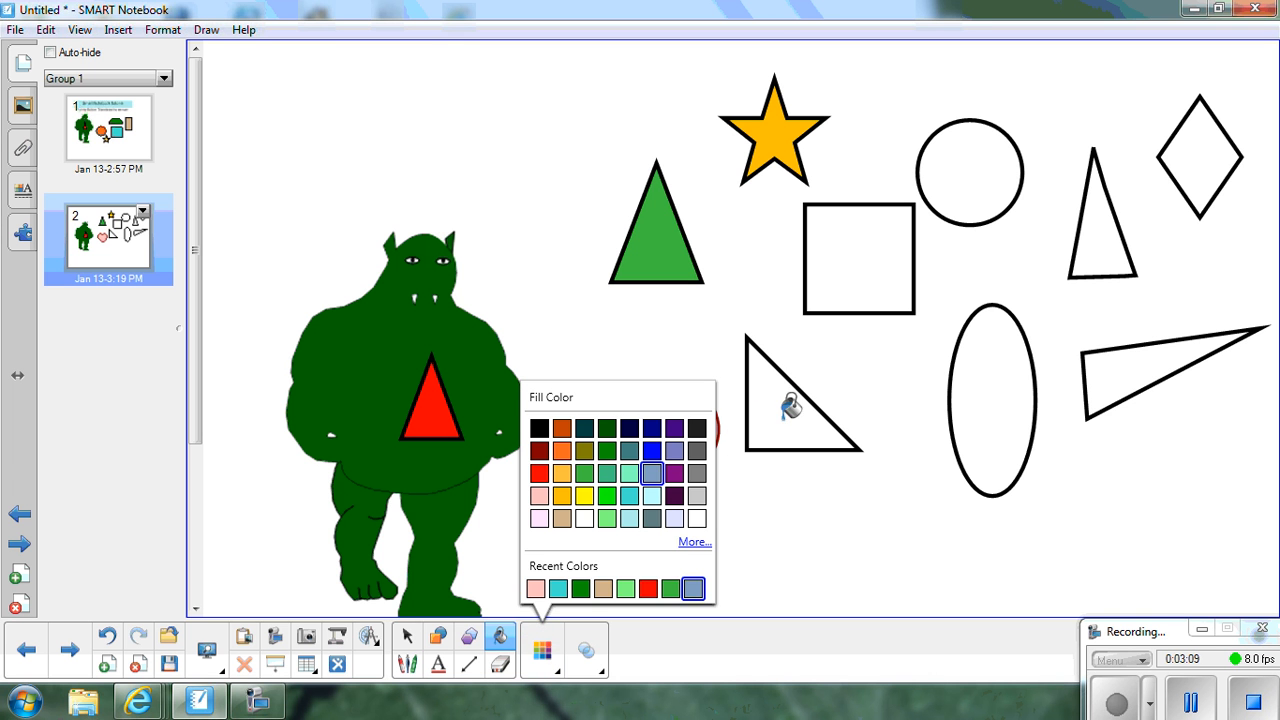
left_click(790, 405)
- Fill the square with bright blue and the ellipse with purple
left_click(560, 662)
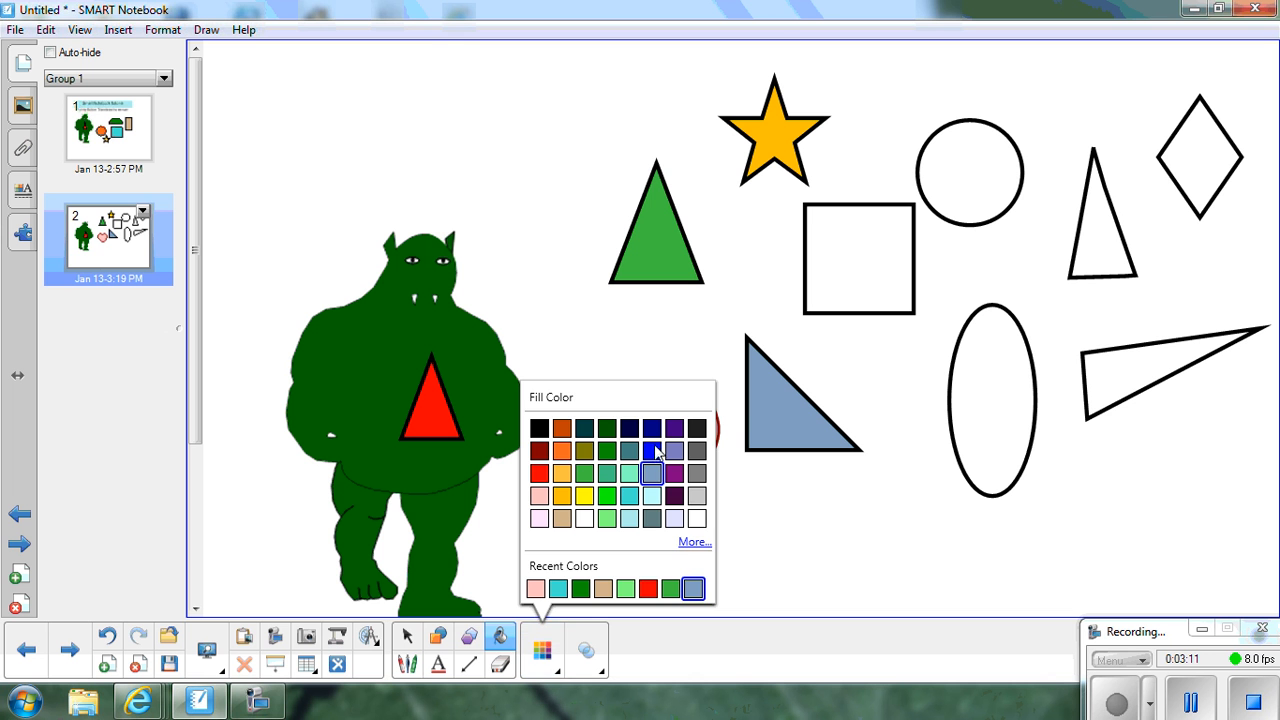
left_click(658, 452)
left_click(855, 258)
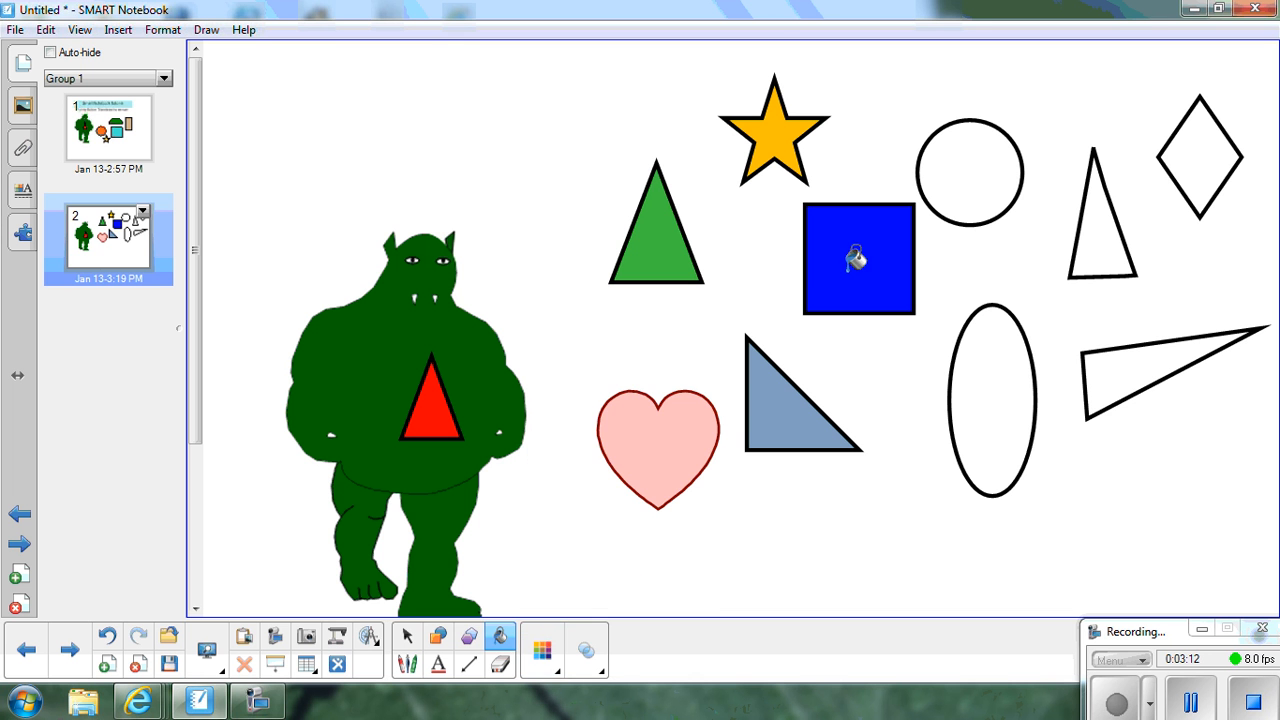
left_click(542, 652)
left_click(674, 474)
left_click(991, 372)
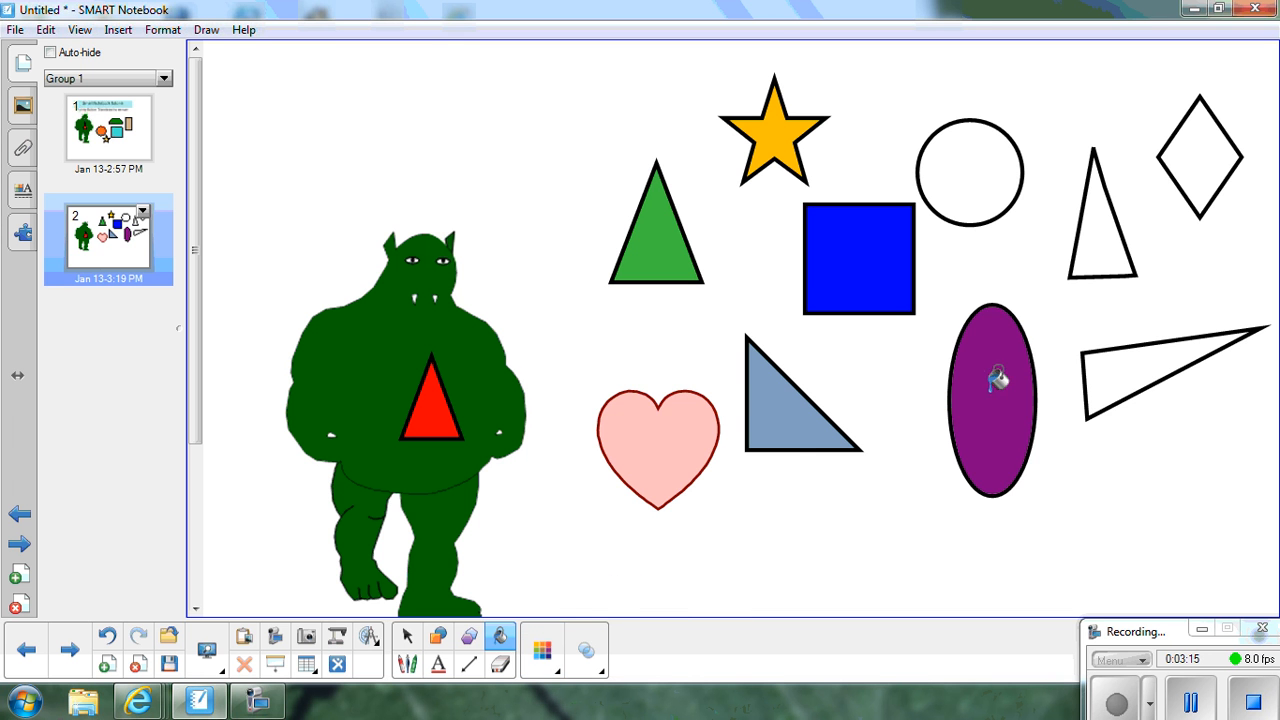
- Fill the circle with golden orange and the narrow upright triangle with dark green
left_click(546, 656)
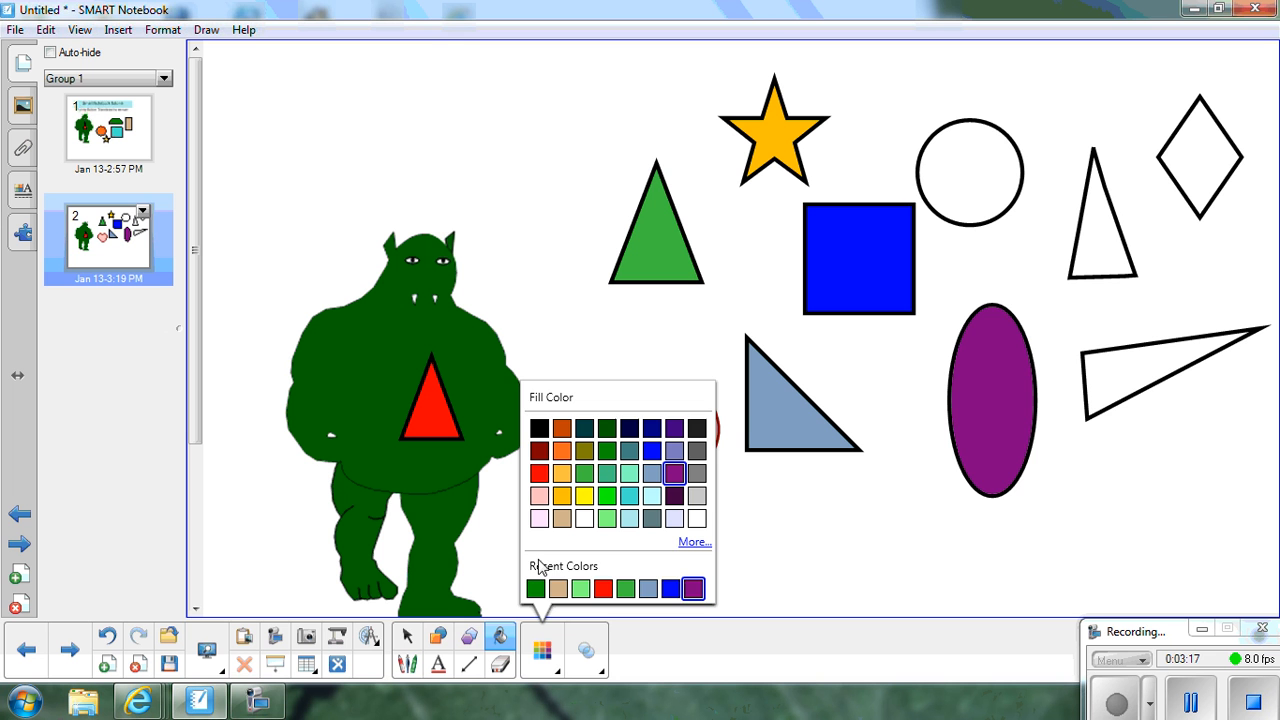
left_click(562, 496)
left_click(969, 168)
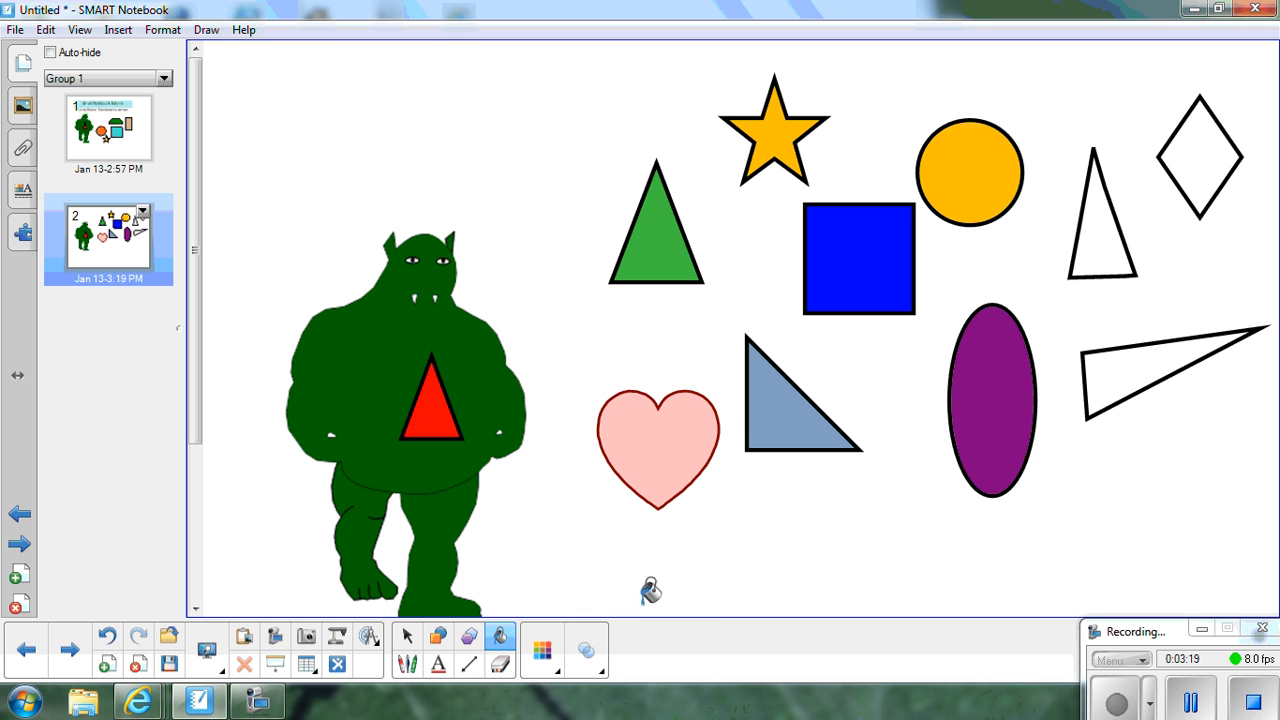
left_click(546, 656)
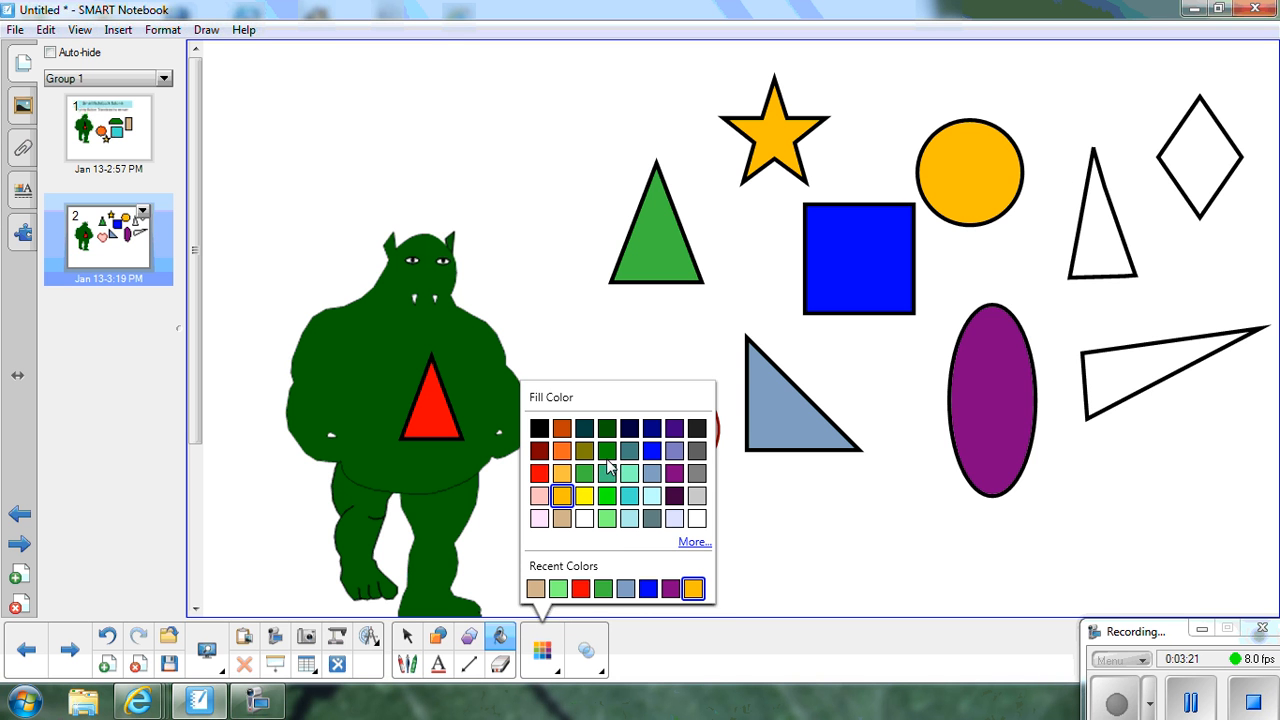
left_click(607, 458)
left_click(1098, 258)
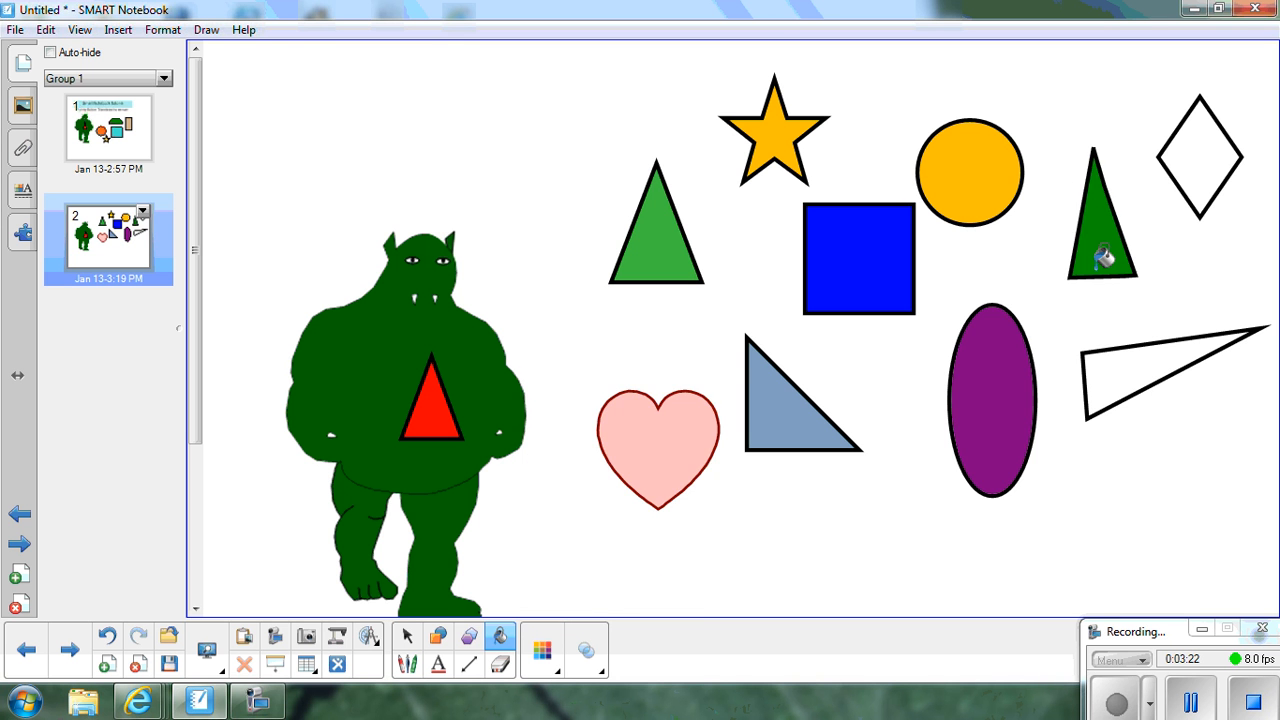
- Fill the slanted triangle with slate grey and the diamond with periwinkle blue
left_click(541, 656)
left_click(649, 519)
left_click(1100, 366)
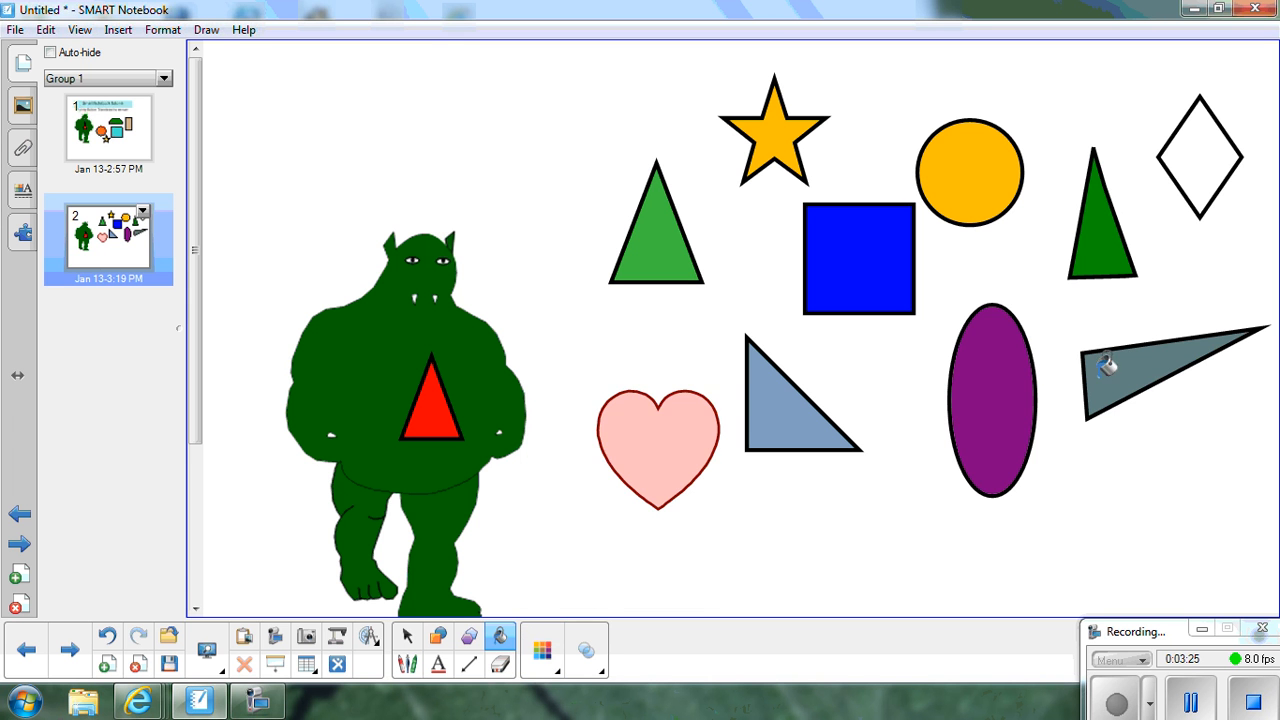
left_click(530, 637)
left_click(674, 451)
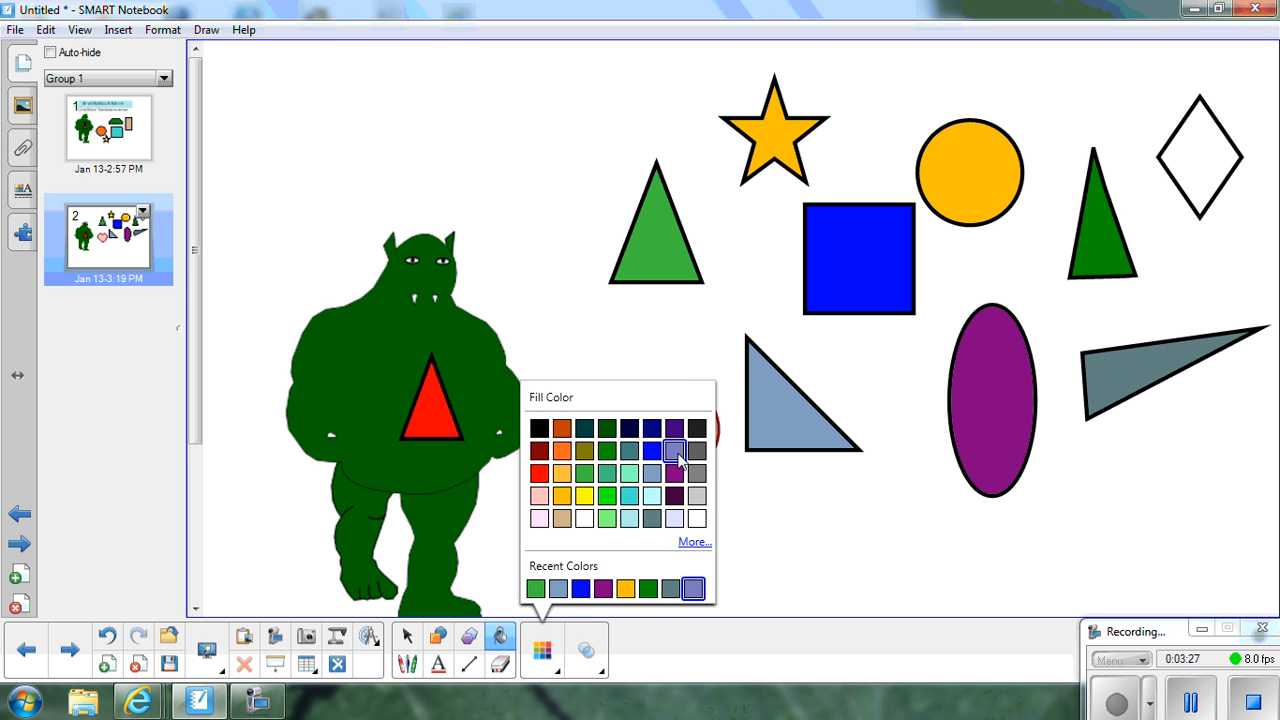
left_click(1195, 152)
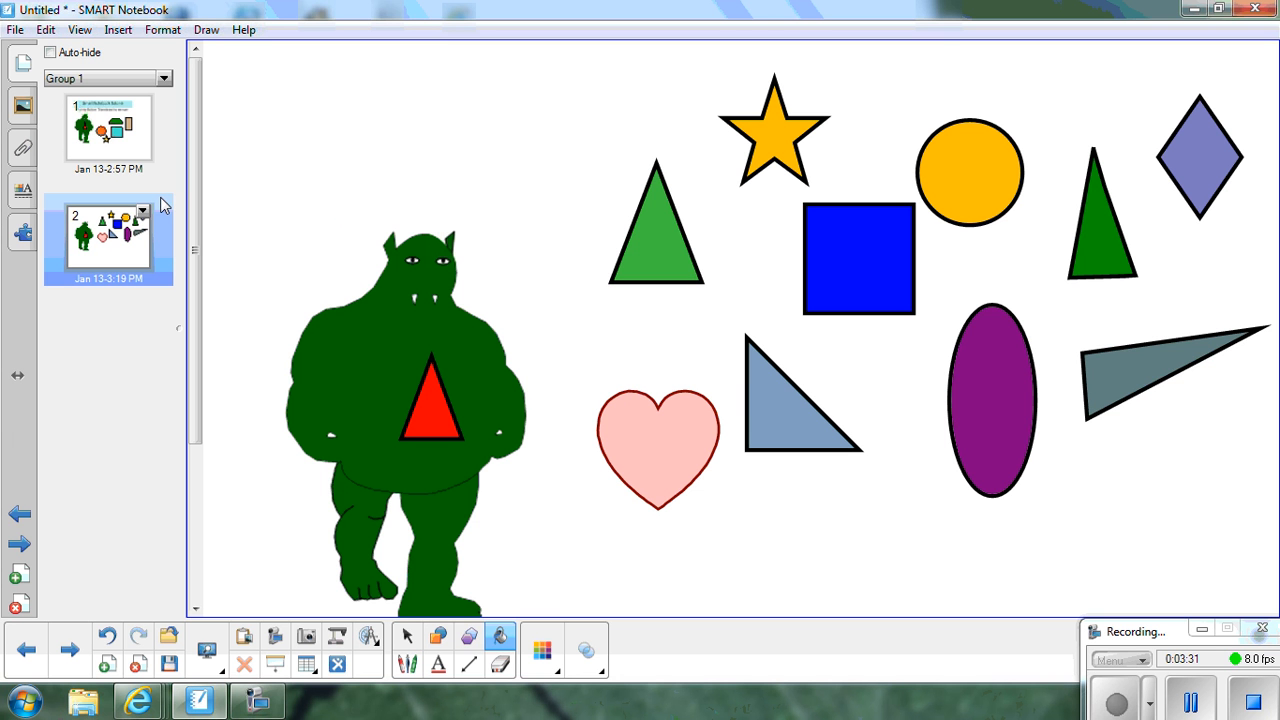
- Select the green ogre and start editing it as an activity object in Activity Builder
left_click(18, 240)
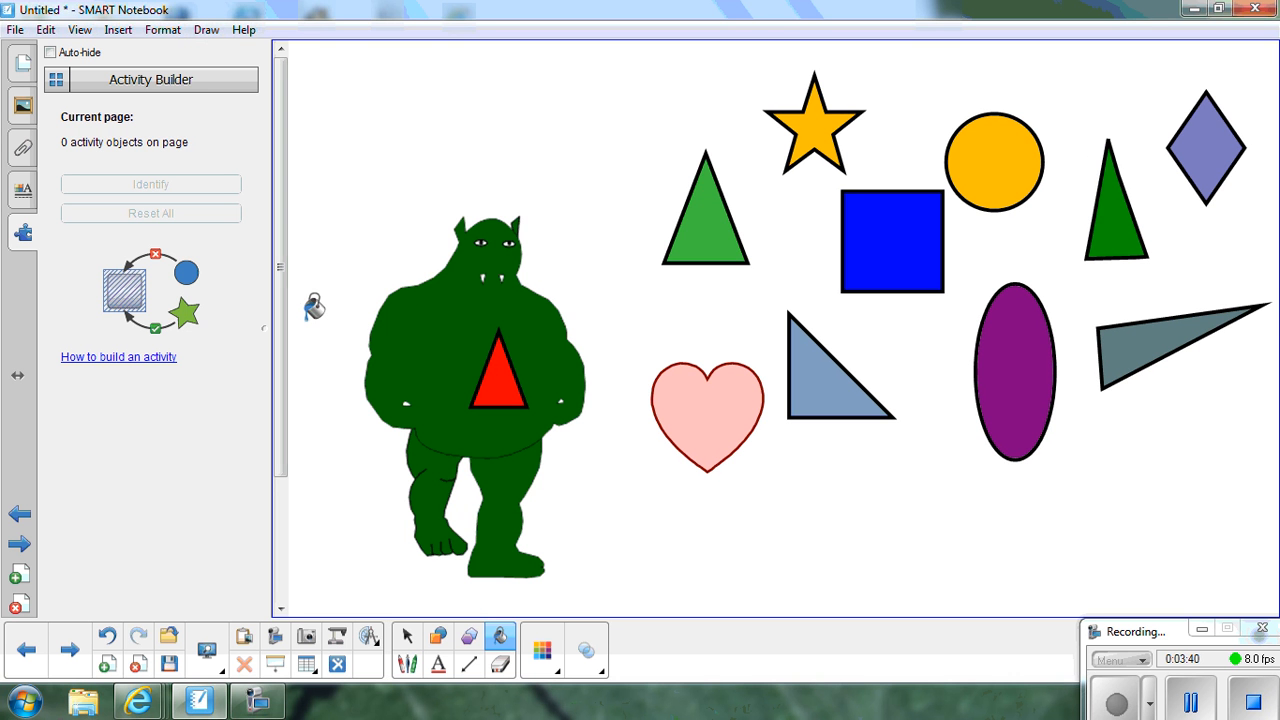
left_click(406, 638)
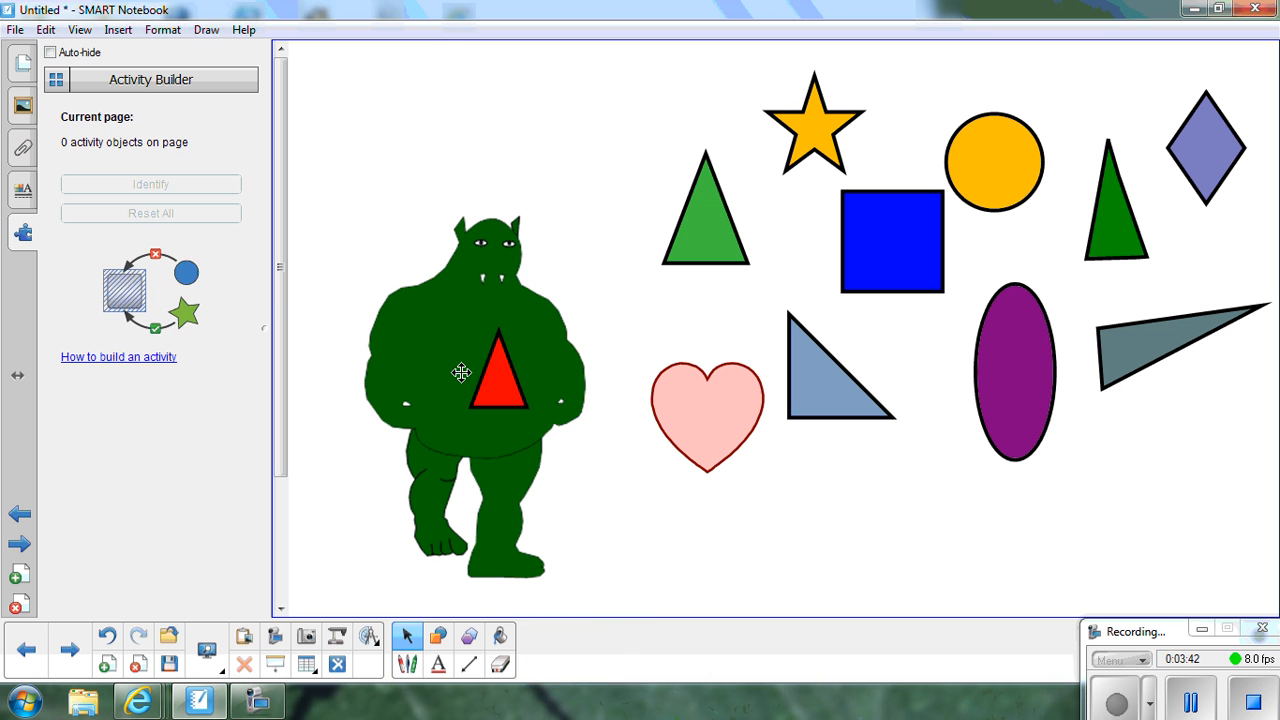
left_click(452, 366)
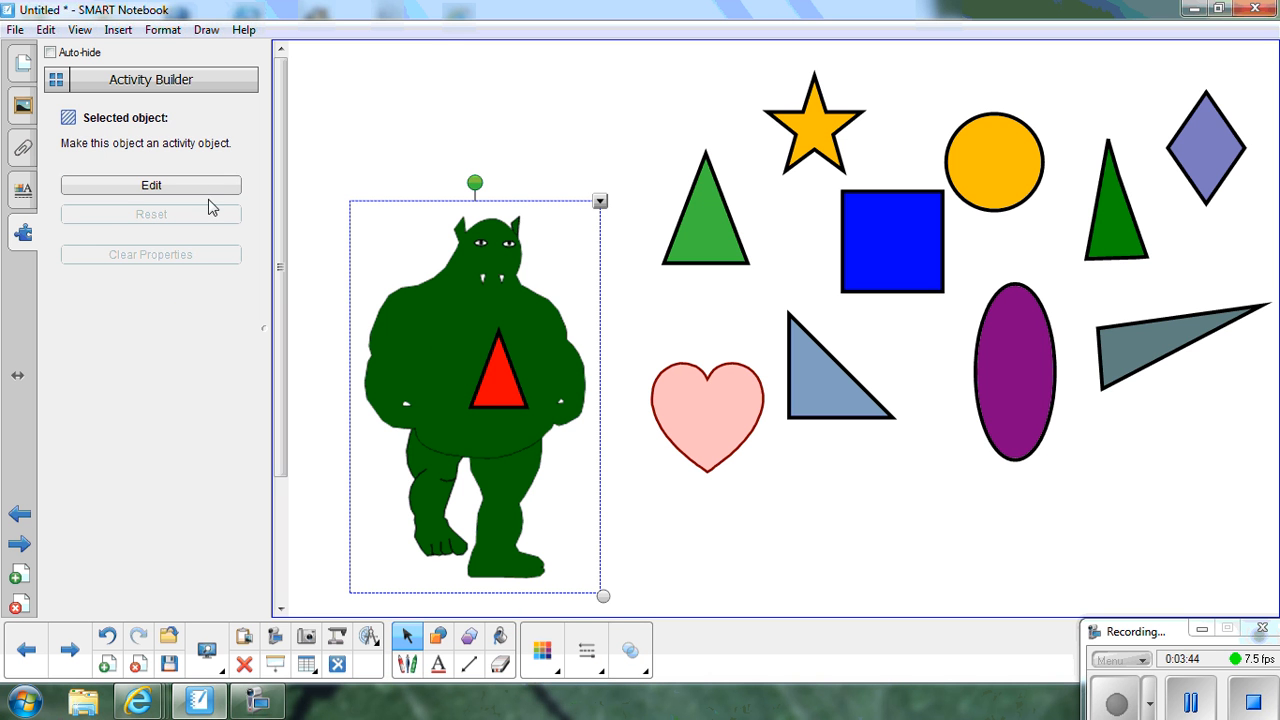
left_click(151, 186)
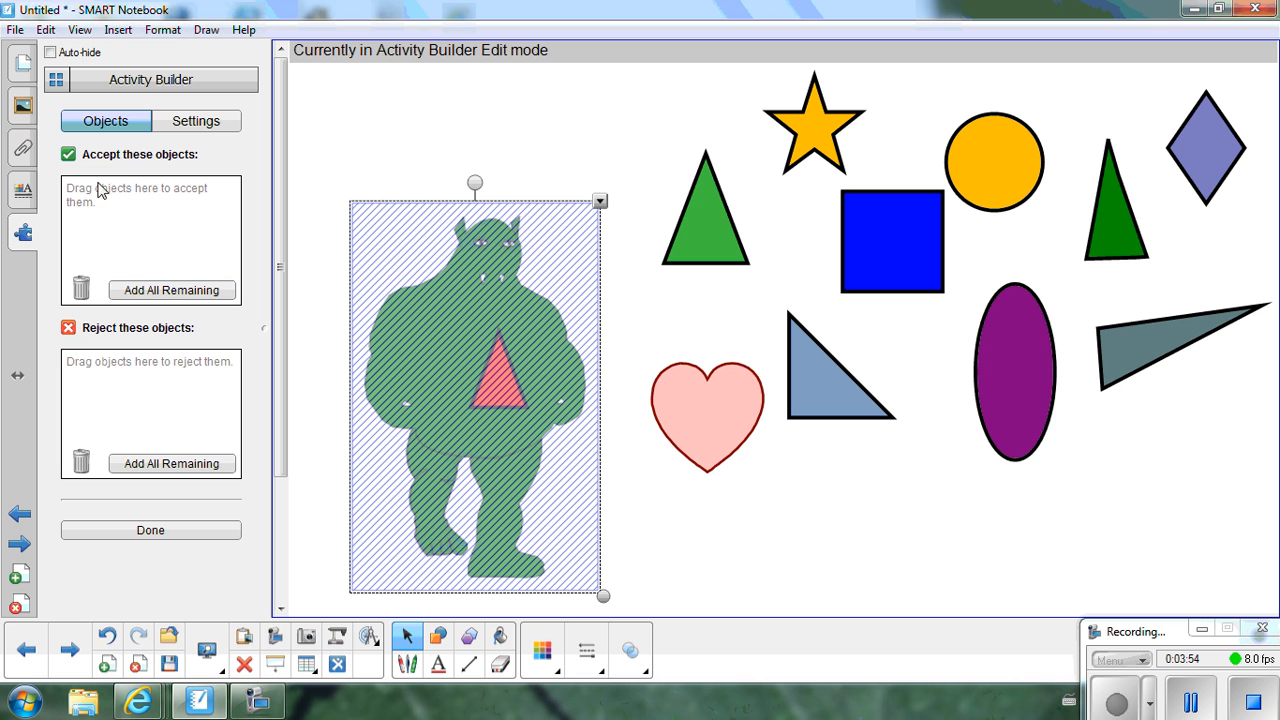
- Make the ogre accept the four triangles beside it and reject all remaining shapes
left_click_drag(703, 237, 119, 221)
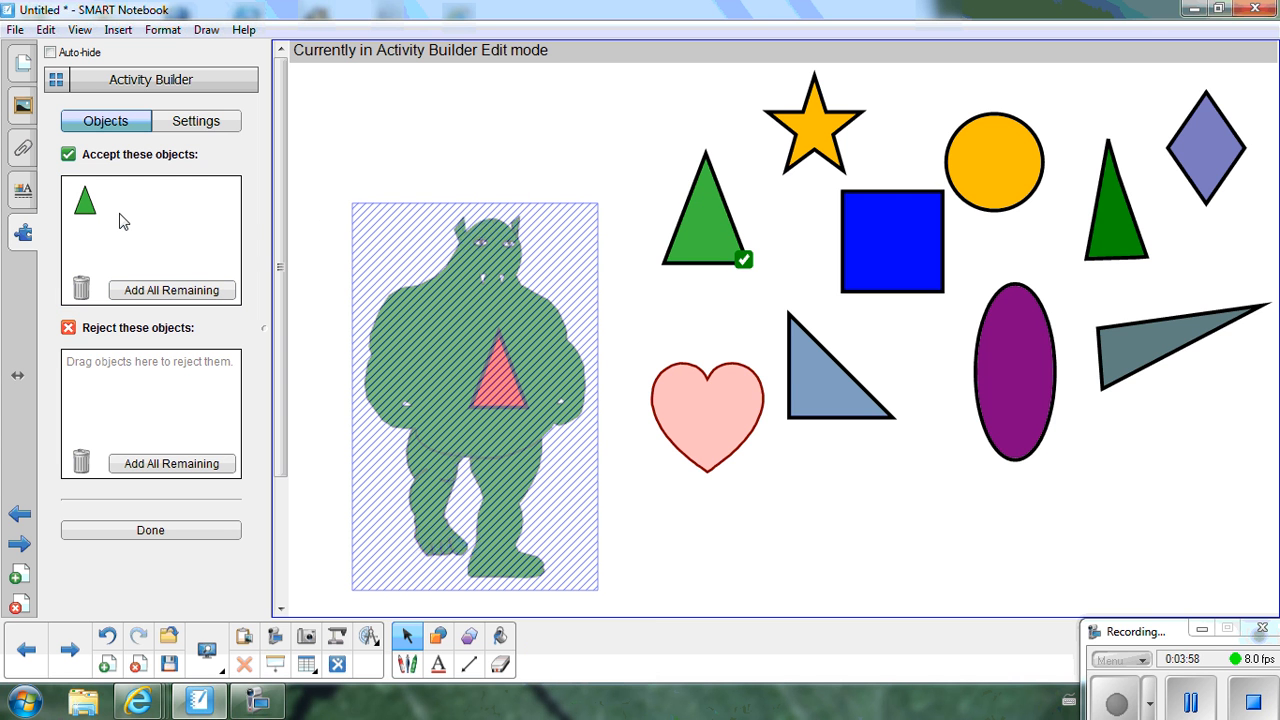
left_click_drag(808, 366, 140, 228)
left_click_drag(1100, 246, 157, 228)
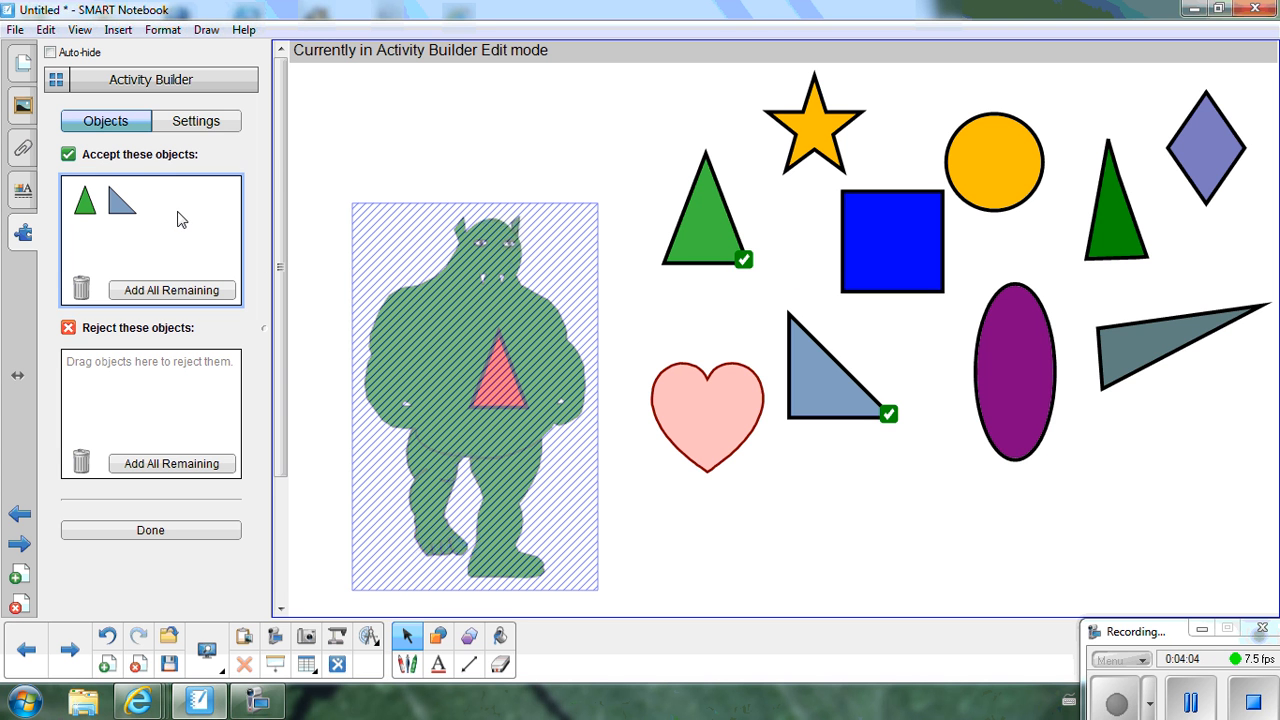
left_click_drag(1093, 326, 139, 249)
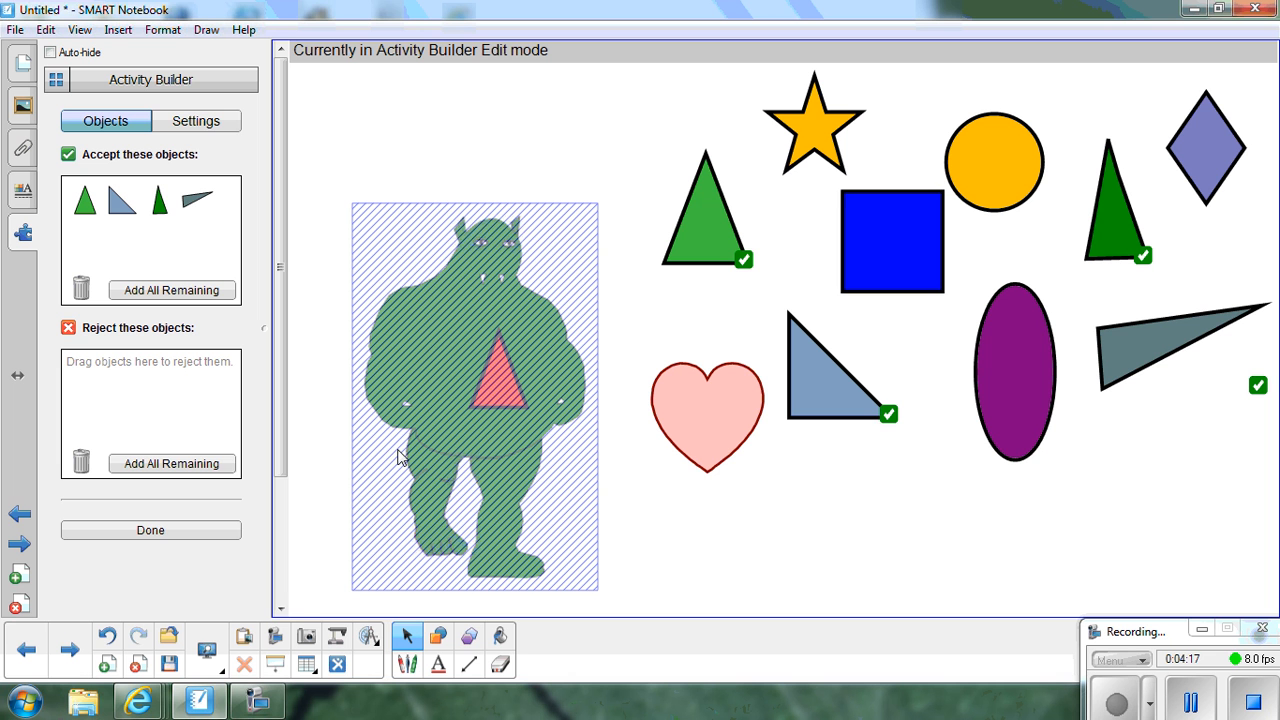
left_click(167, 465)
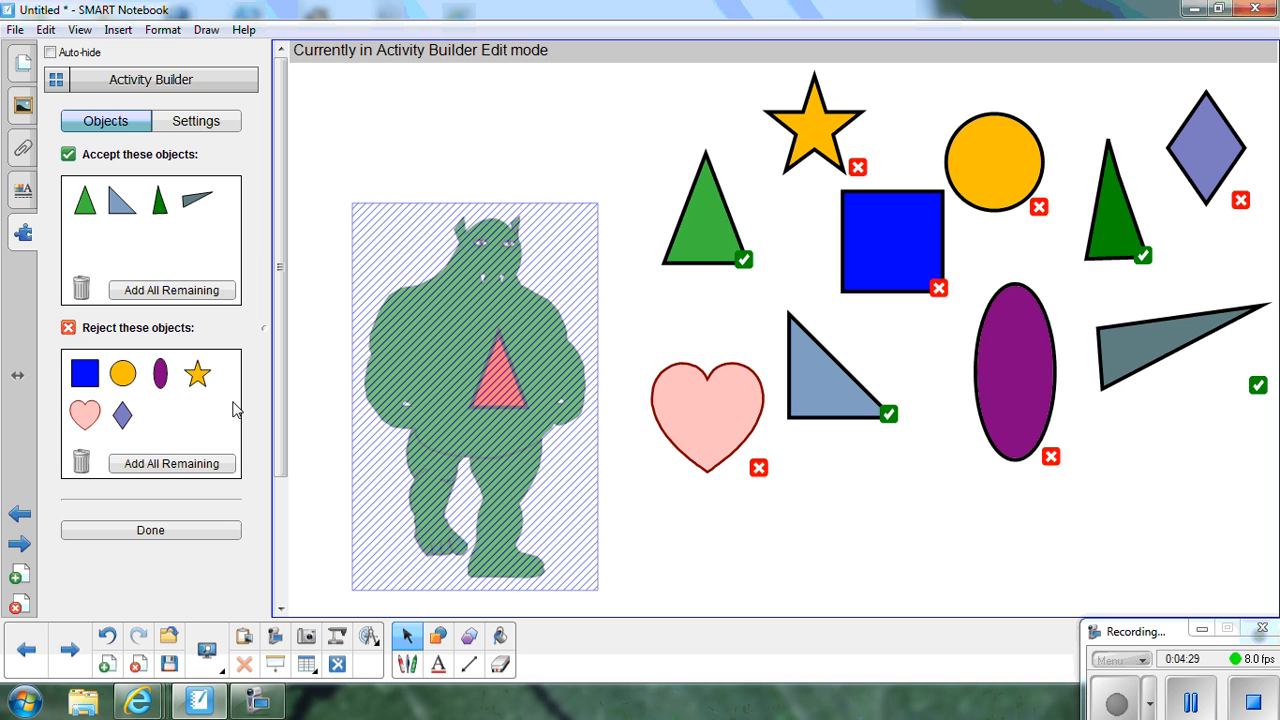
- Set the ogre's animation to Fade Out for accepted objects and Bounce Back for rejected ones, and finish editing the activity
left_click(202, 135)
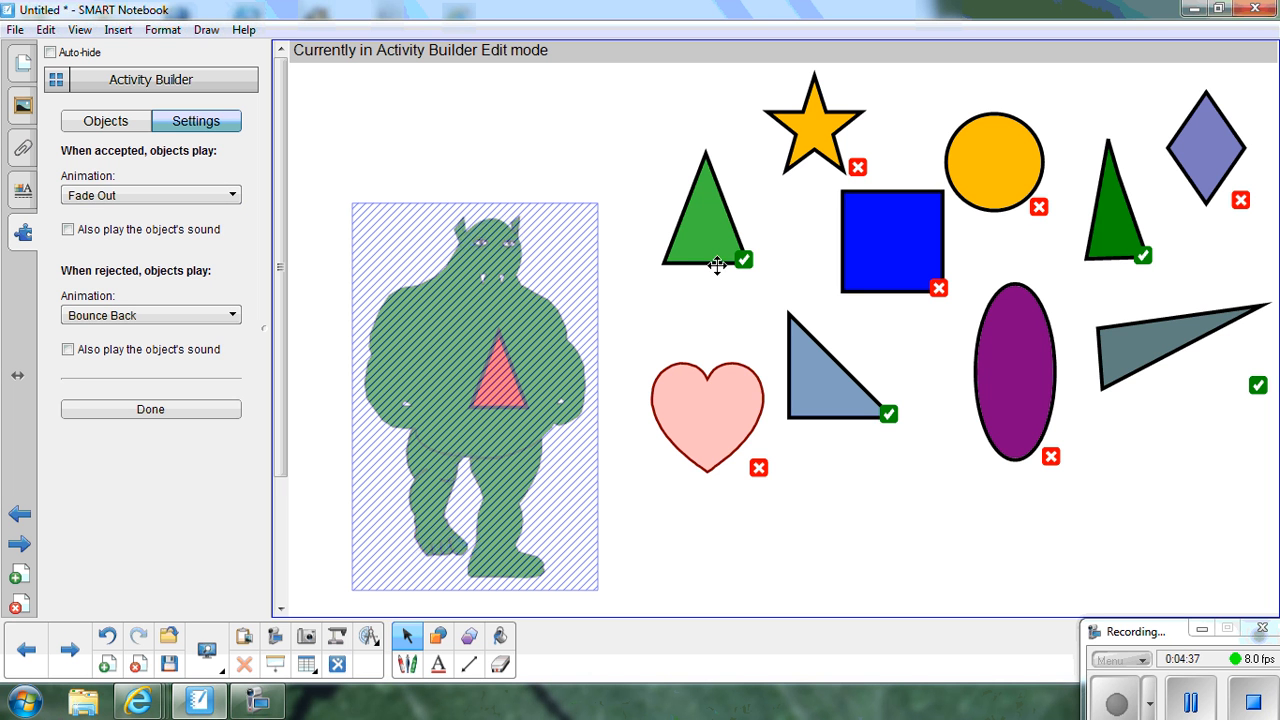
left_click(146, 198)
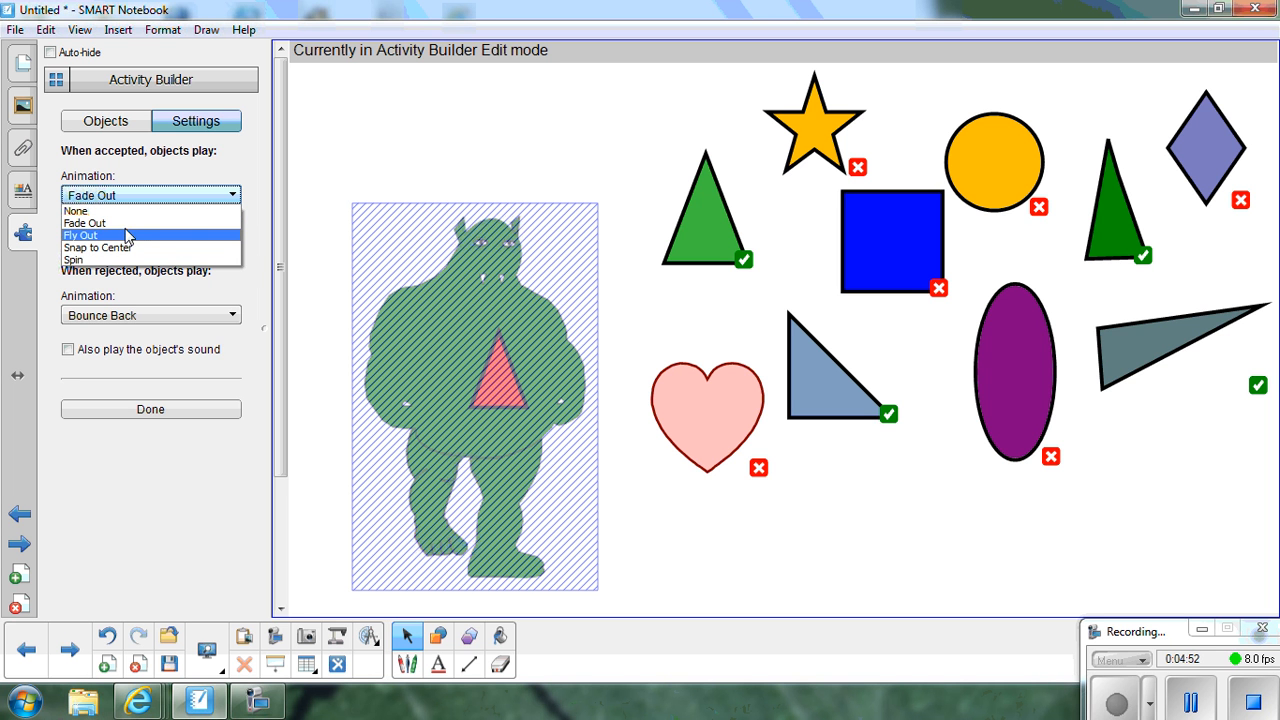
left_click(124, 224)
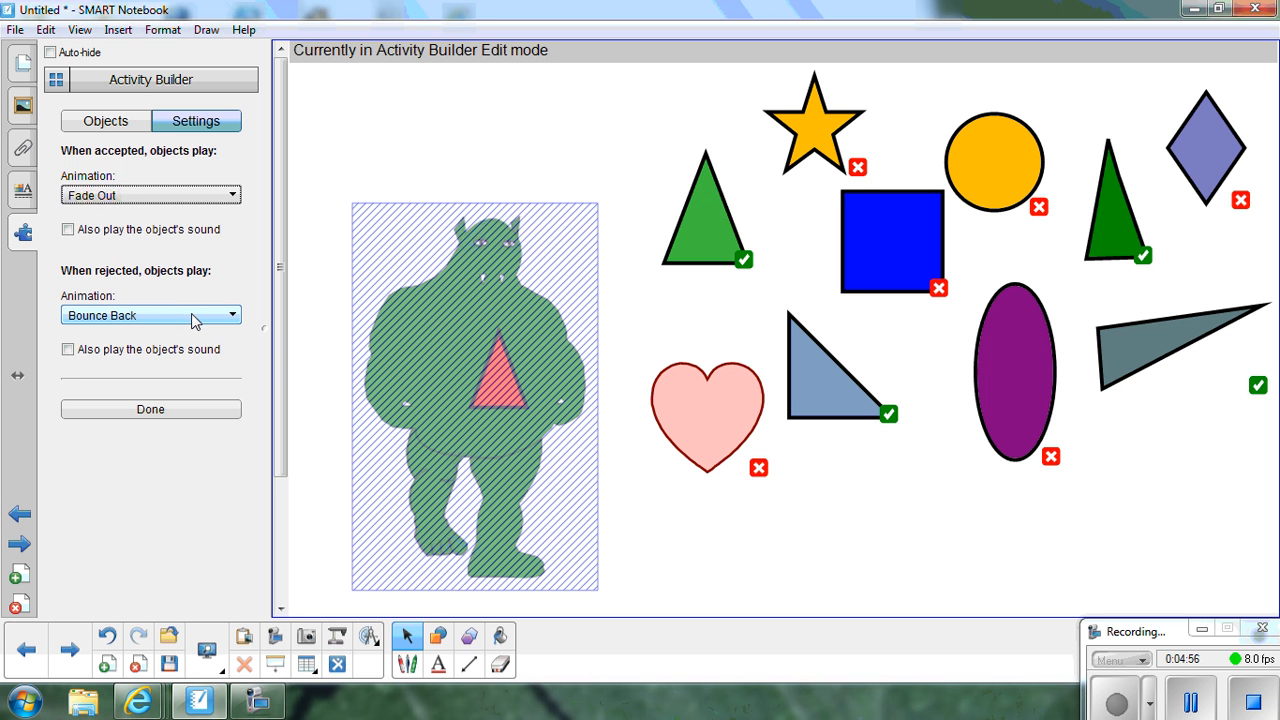
left_click(174, 317)
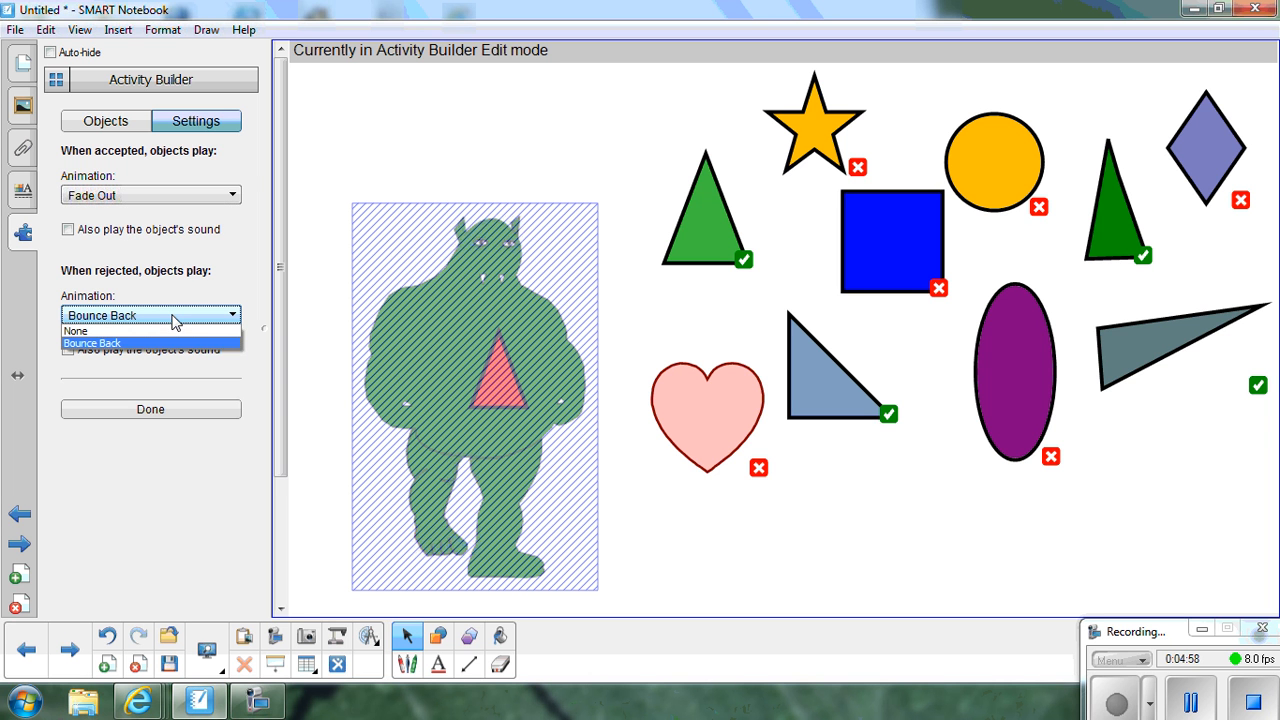
left_click(112, 345)
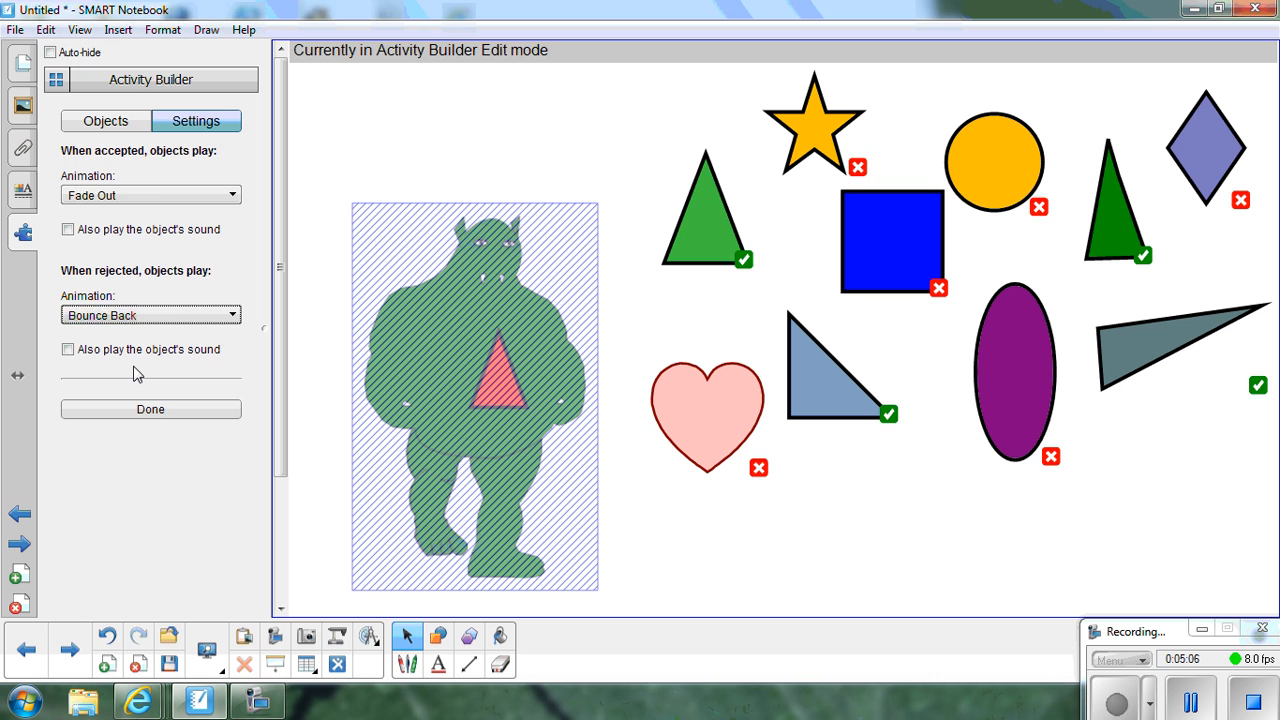
left_click(160, 410)
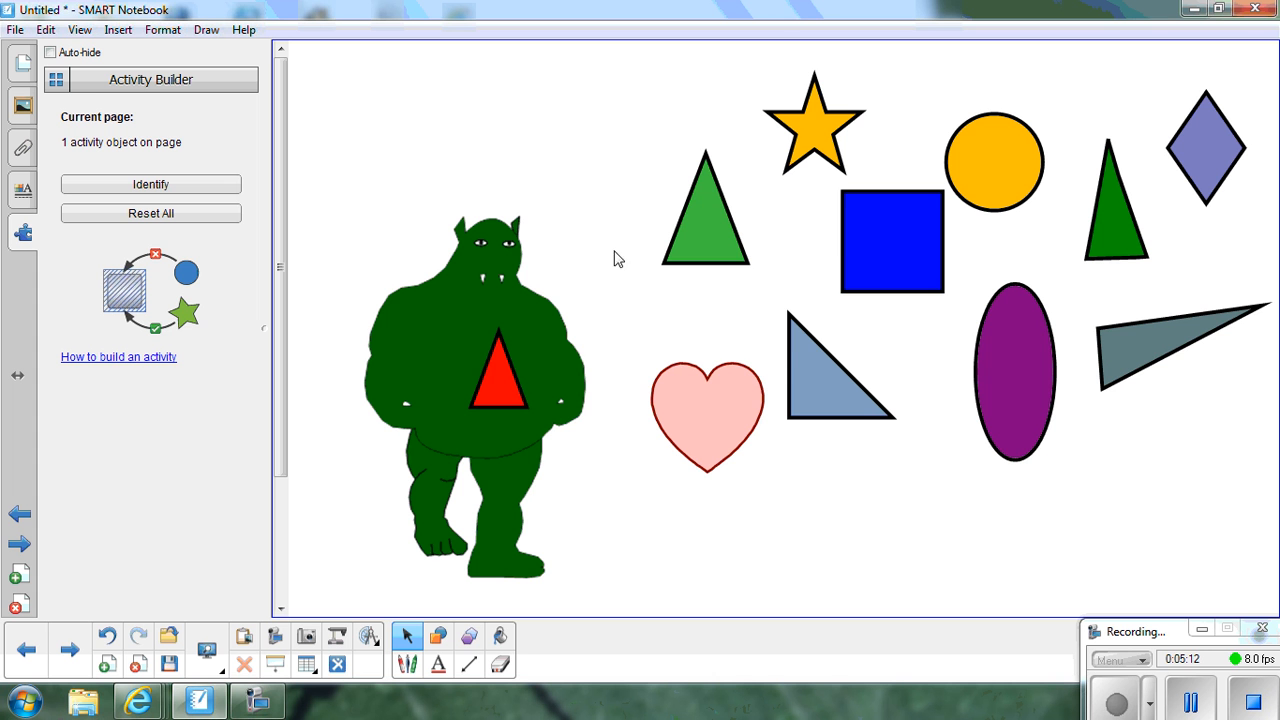
- Test the activity by moving the blue square, isosceles triangle, slanted triangle and narrow upright triangle onto the ogre
left_click_drag(875, 251, 451, 374)
left_click_drag(694, 229, 467, 402)
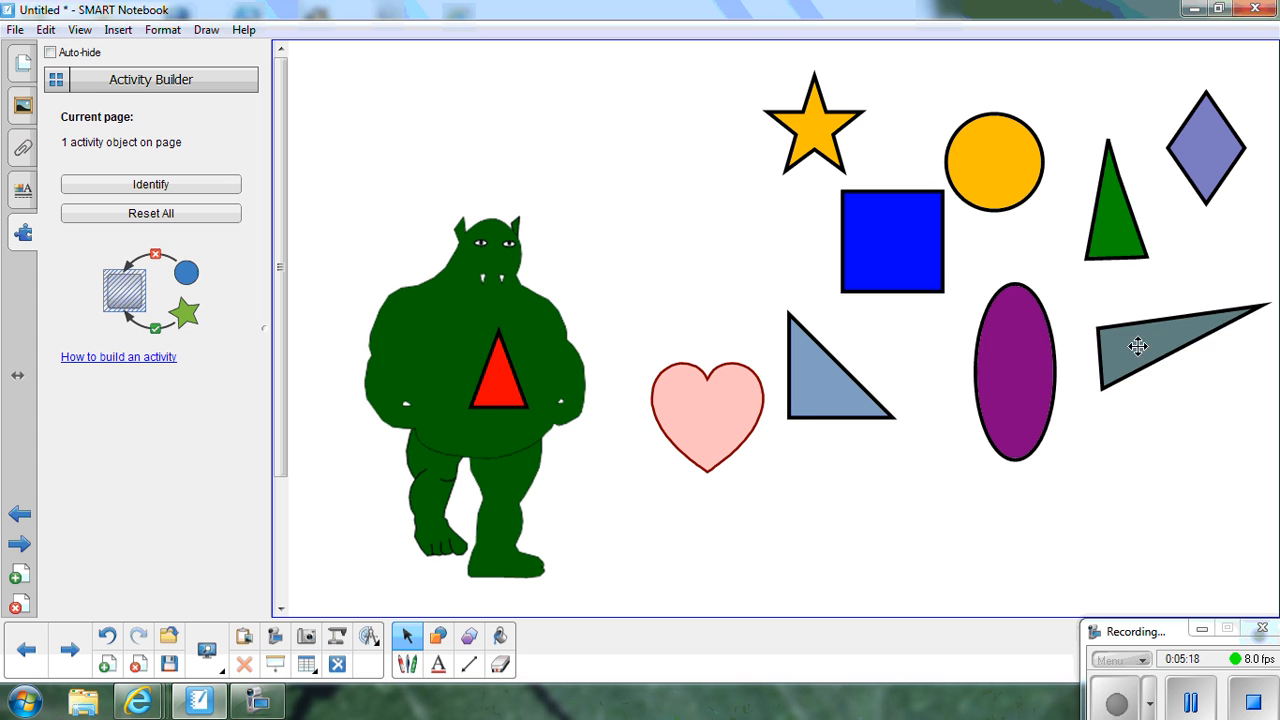
left_click_drag(1137, 343, 448, 366)
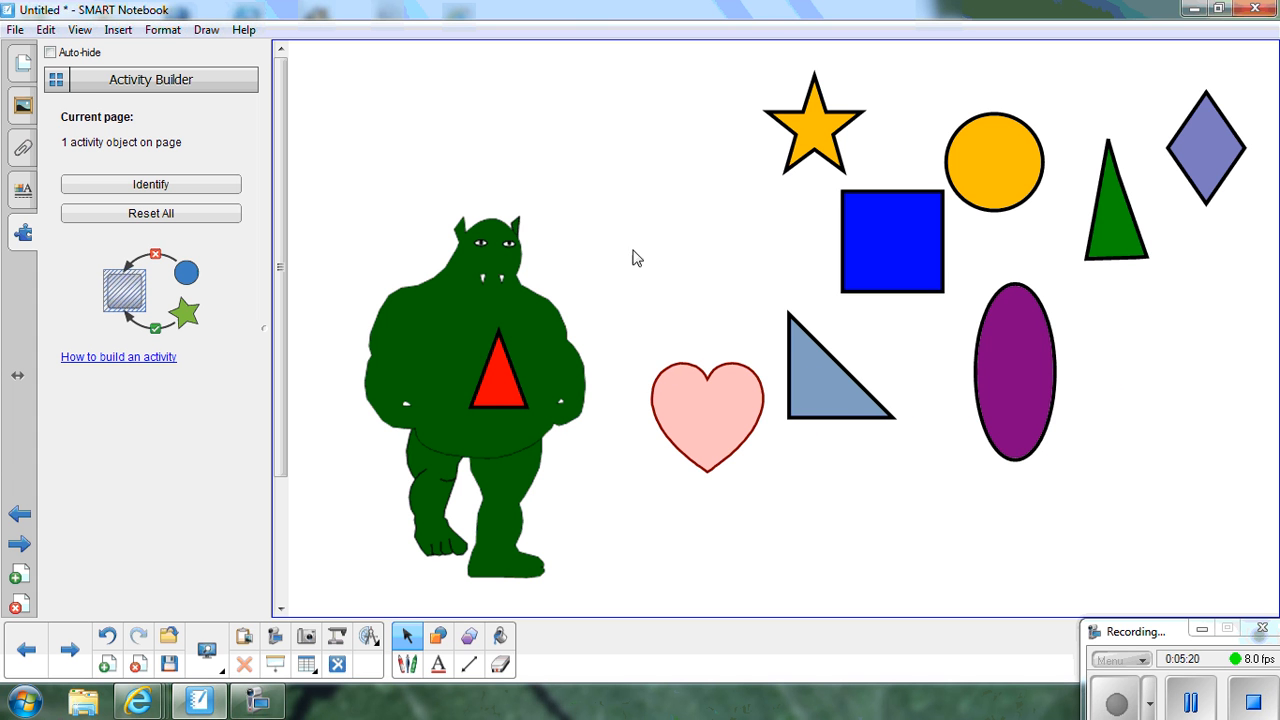
left_click_drag(1117, 210, 414, 374)
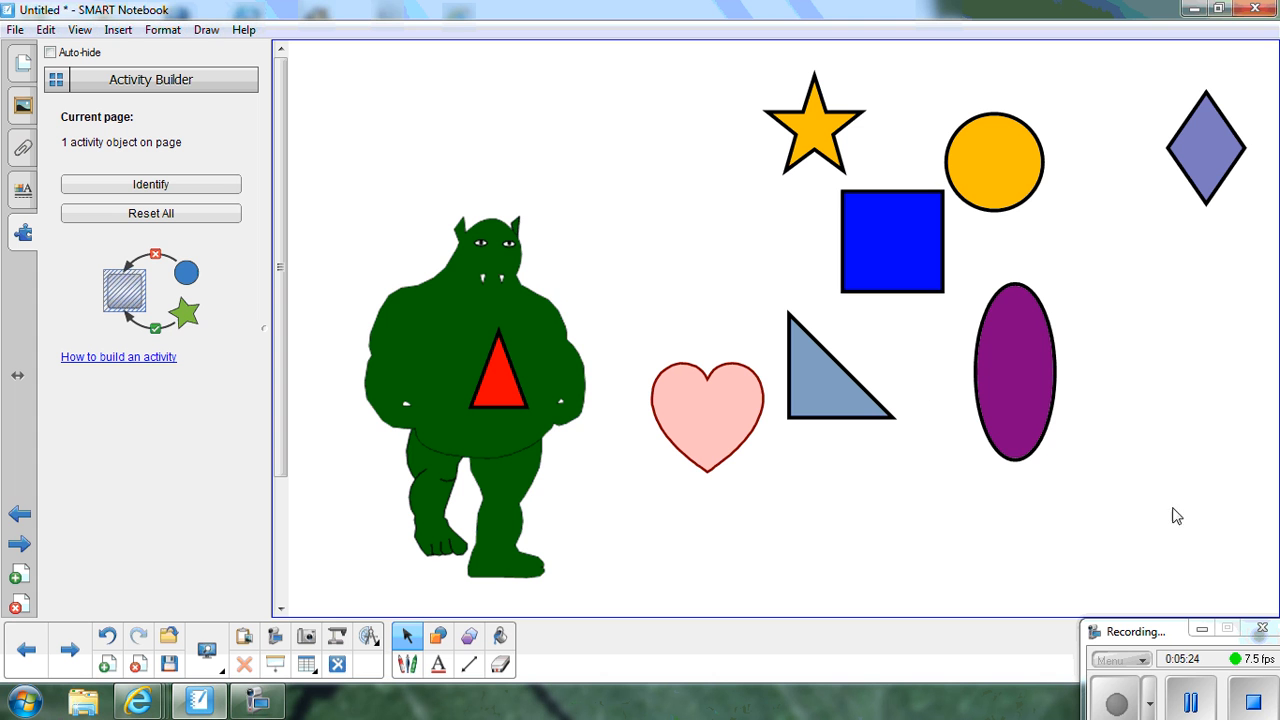